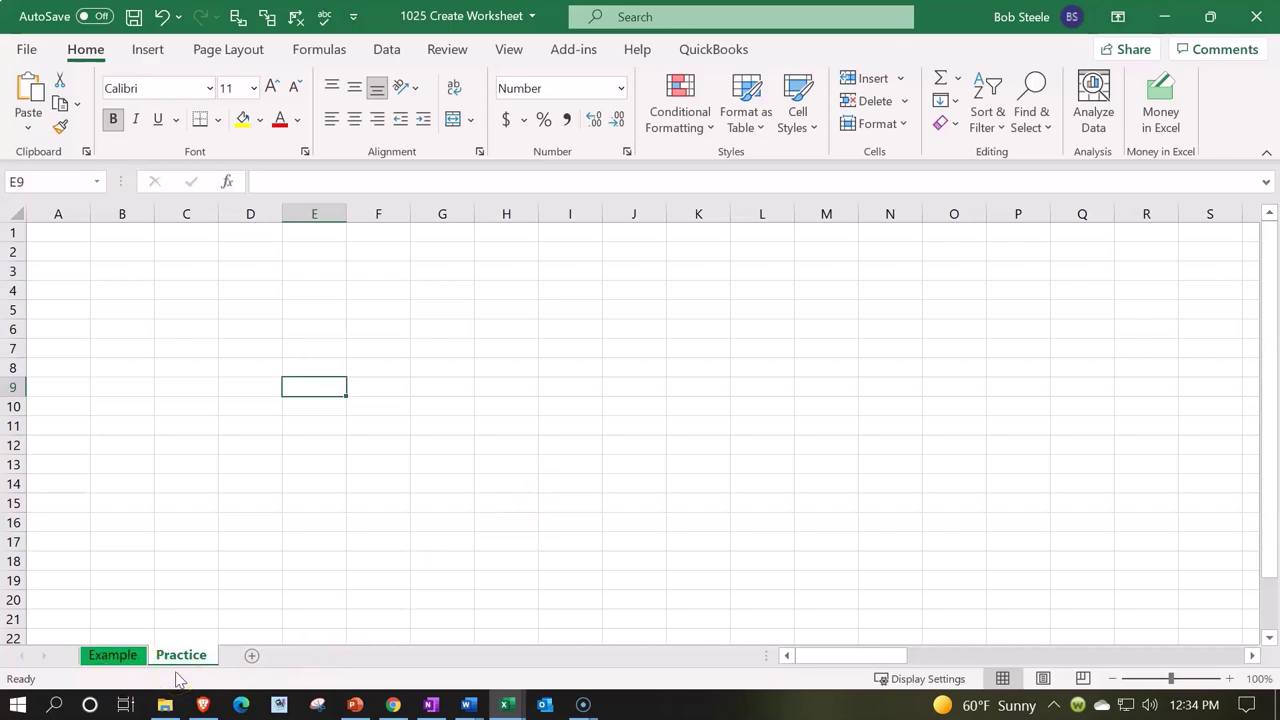
# Step: Switch to the Example sheet and zoom its view to 130%
pyautogui.click(125, 660)
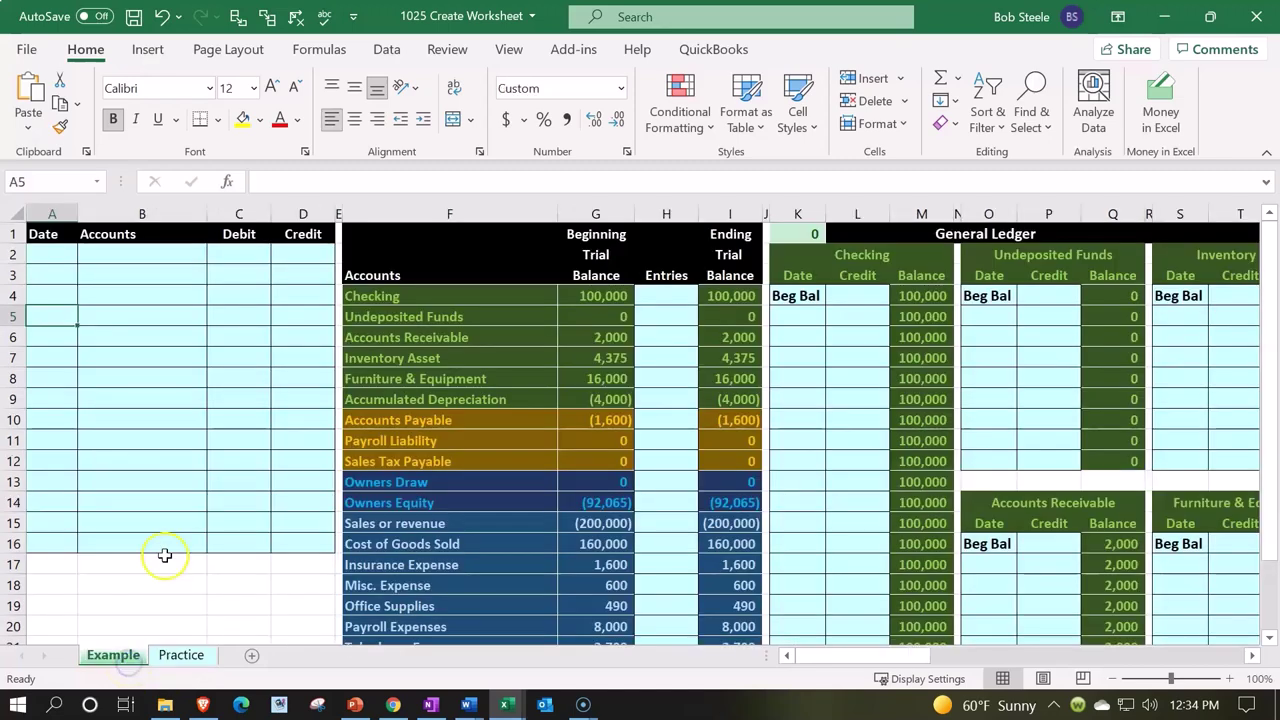
pyautogui.click(195, 473)
pyautogui.scroll(2, 195, 473)
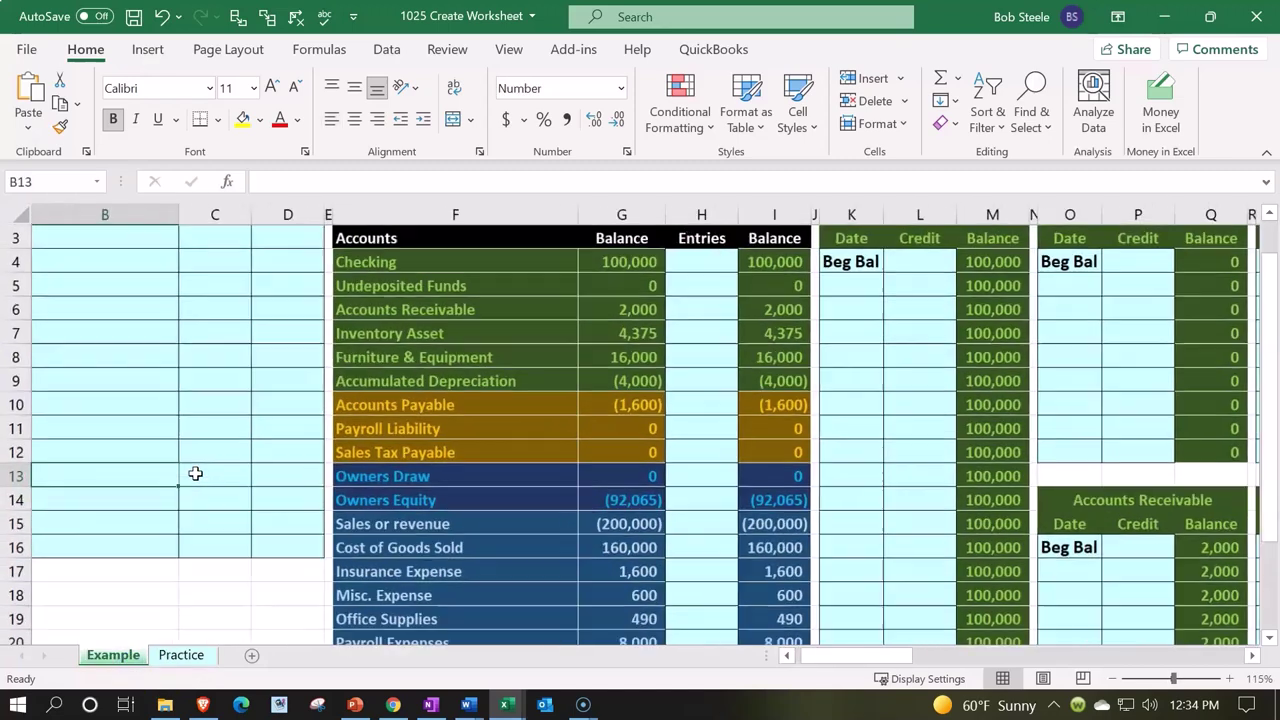
pyautogui.scroll(1, 195, 473)
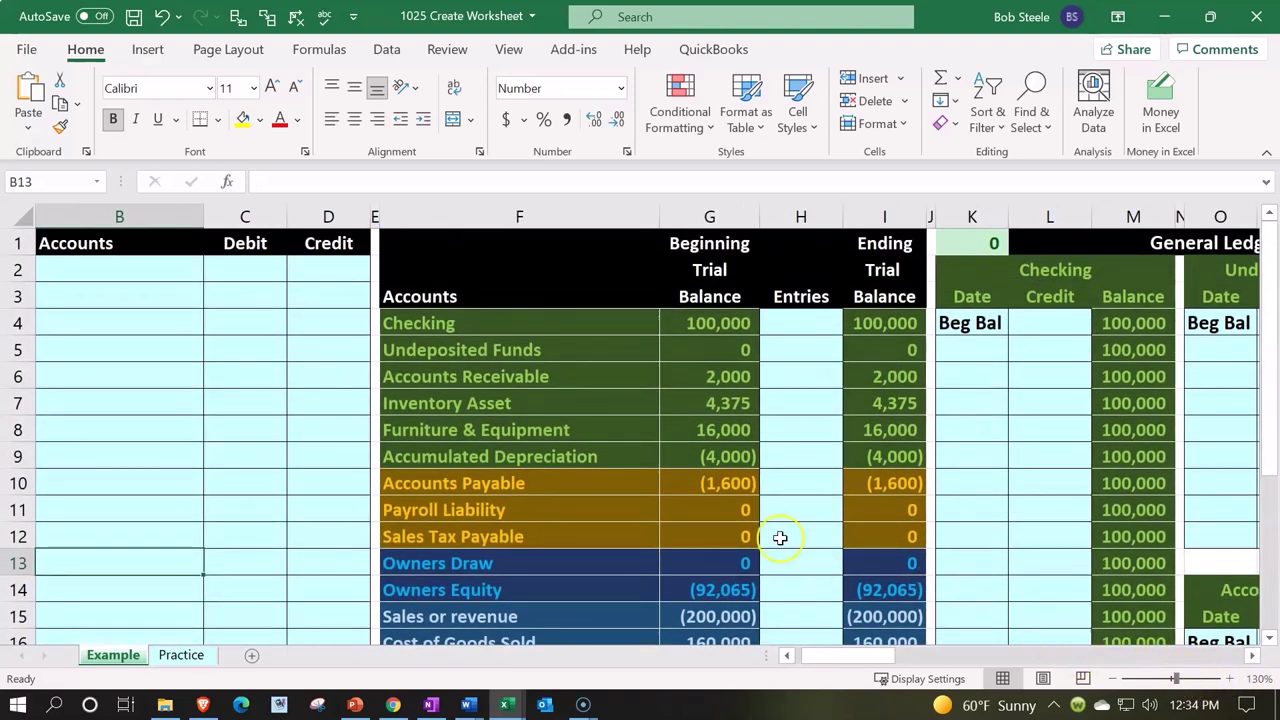
# Step: Browse row 5 of the trial balance from Date across to the Entries cell H5
pyautogui.click(590, 455)
pyautogui.click(260, 357)
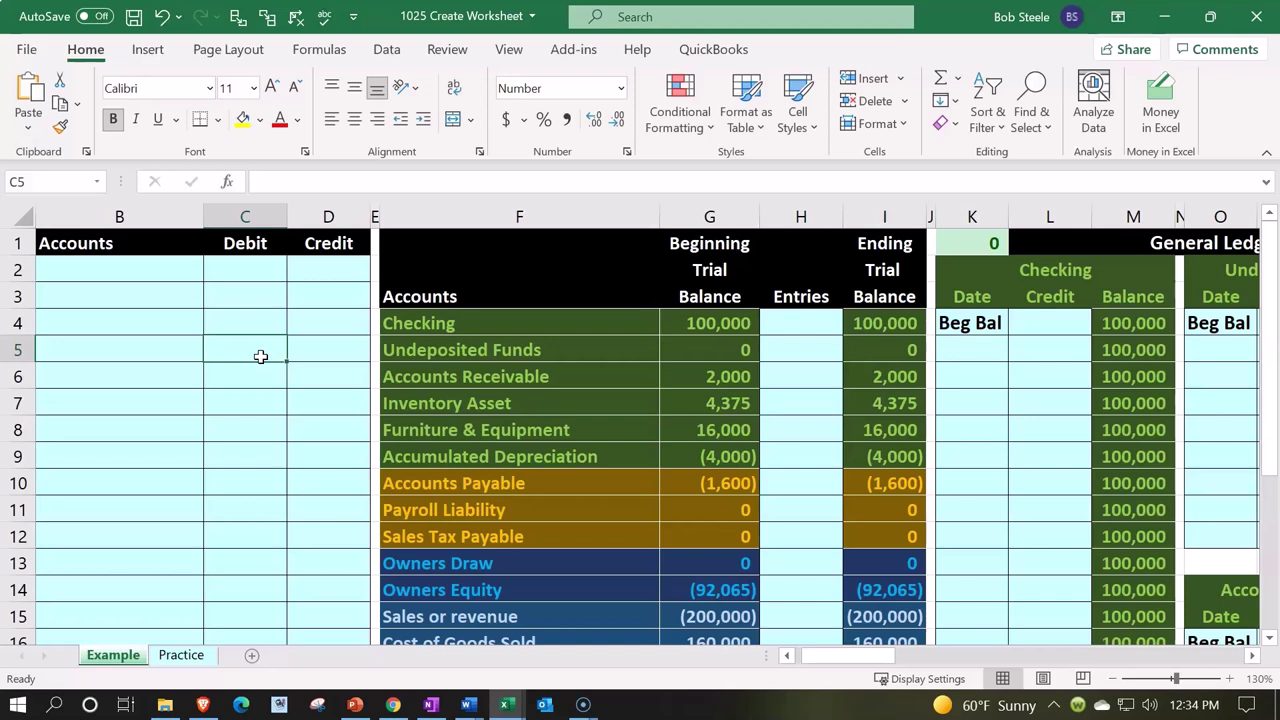
pyautogui.press('Home')
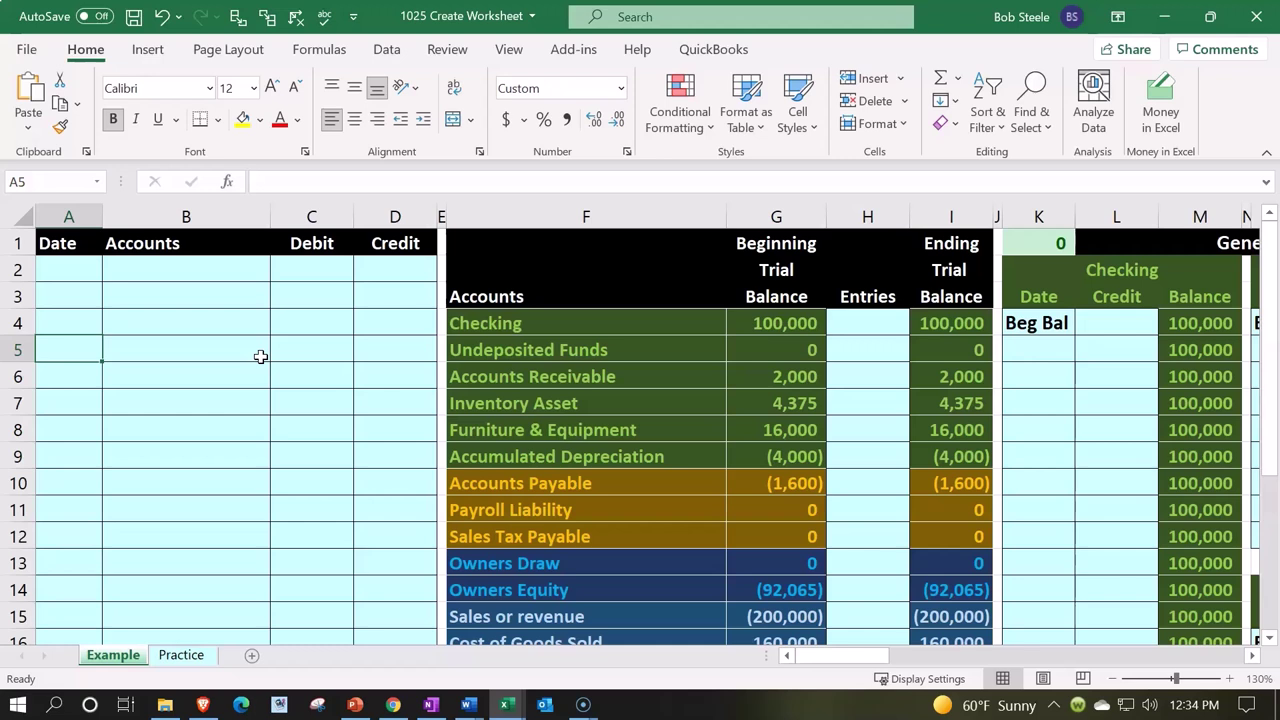
pyautogui.press('Right')
pyautogui.press('Right')
pyautogui.press('Right')
pyautogui.press('Right')
pyautogui.press('Right')
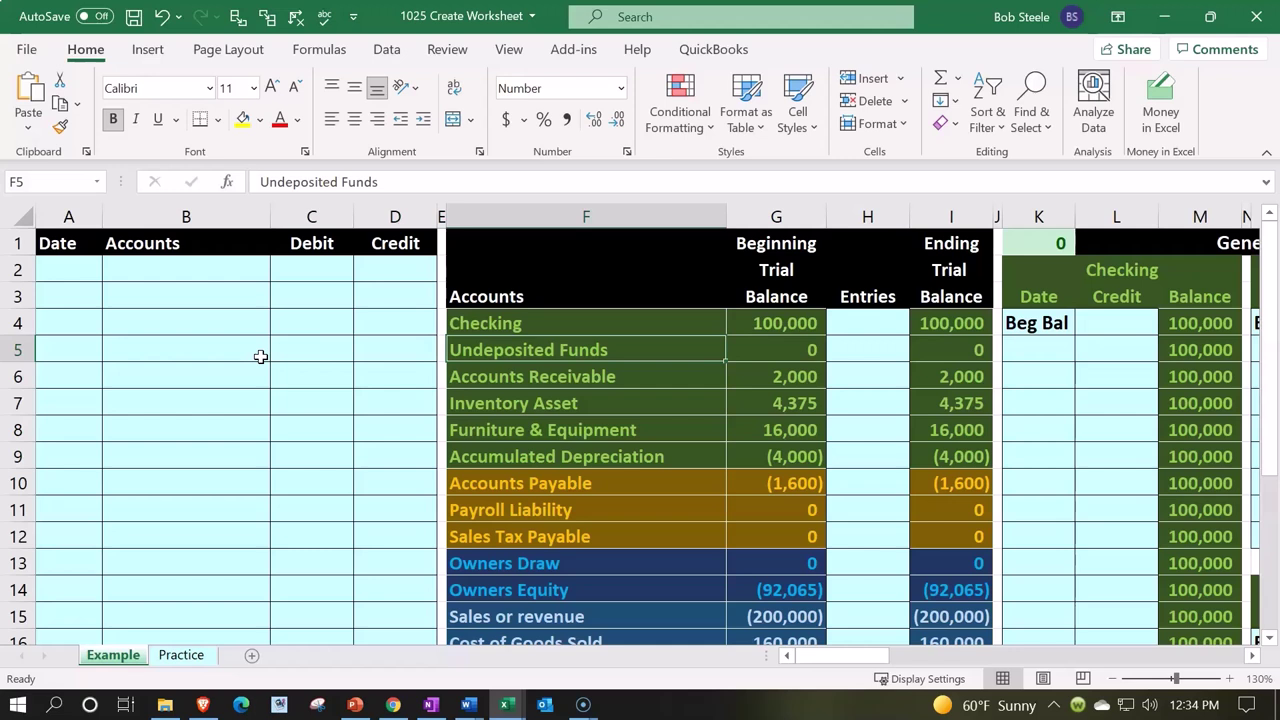
pyautogui.press('Right')
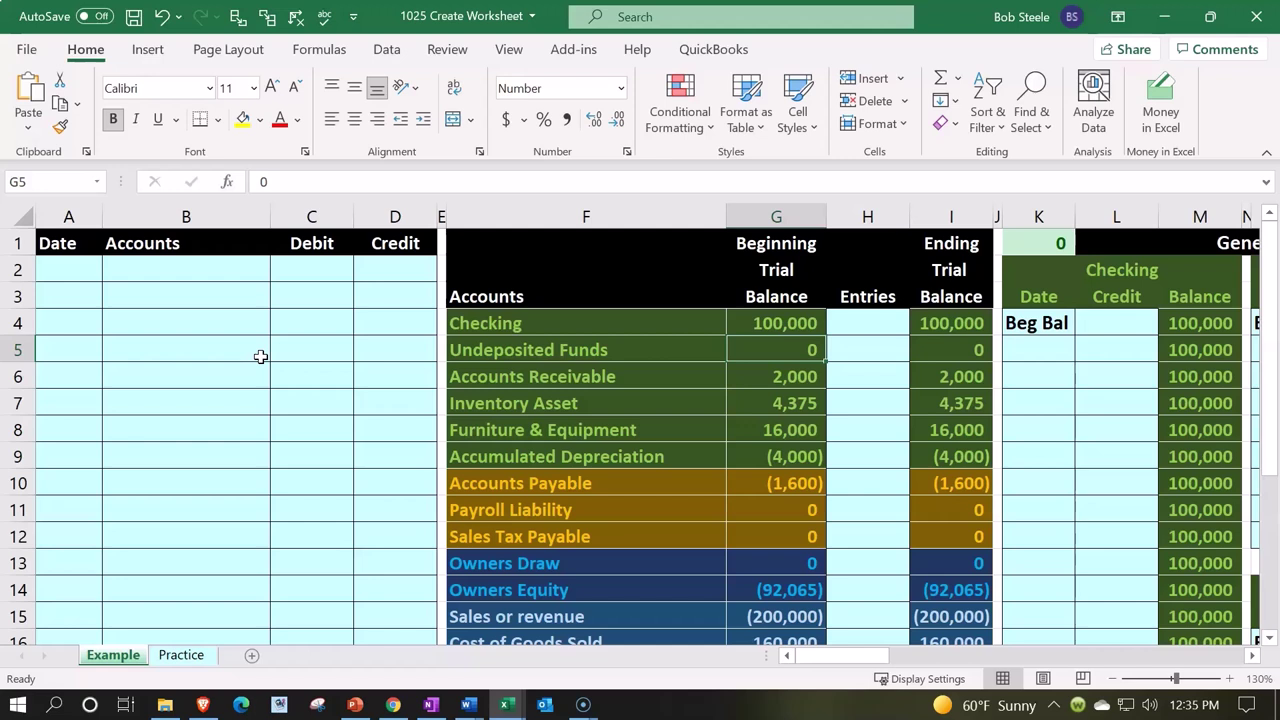
pyautogui.press('Right')
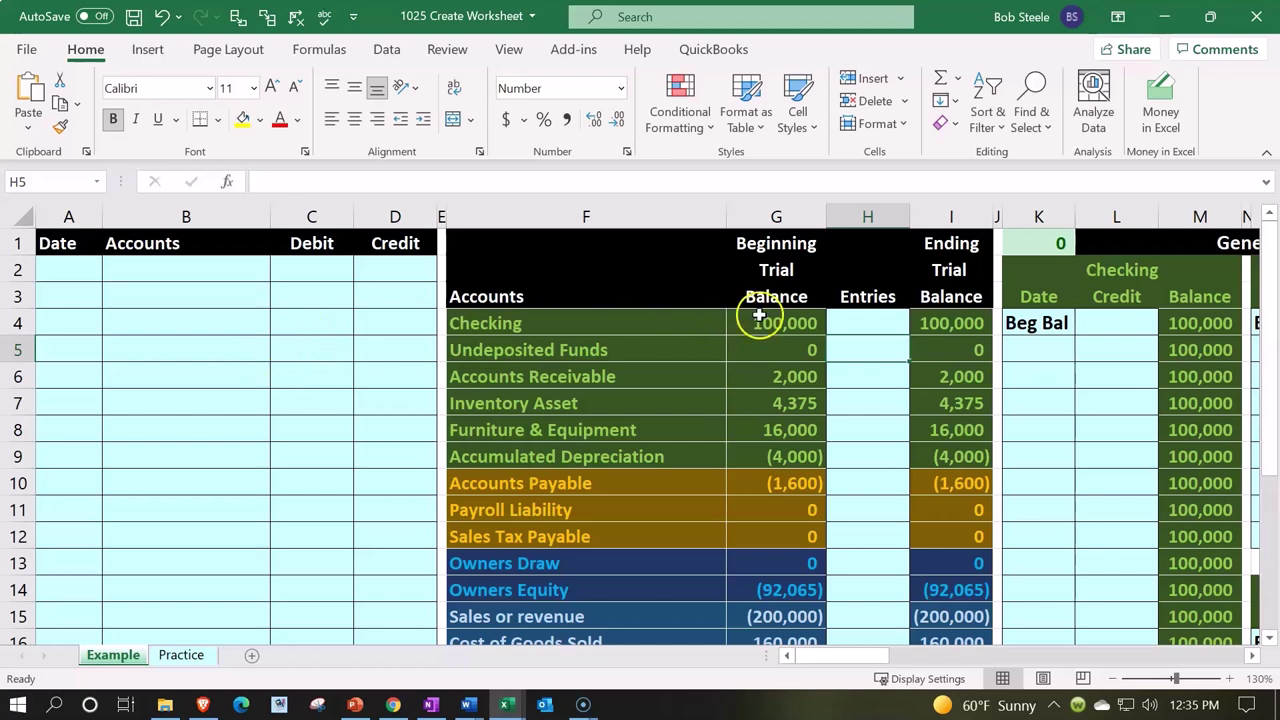
# Step: Review beginning balances G4:G7, ending balances I4:I7 and the Undeposited Funds and Inventory Asset ledger balances
pyautogui.moveTo(762, 318); pyautogui.dragTo(775, 405)
pyautogui.moveTo(943, 329); pyautogui.dragTo(949, 388)
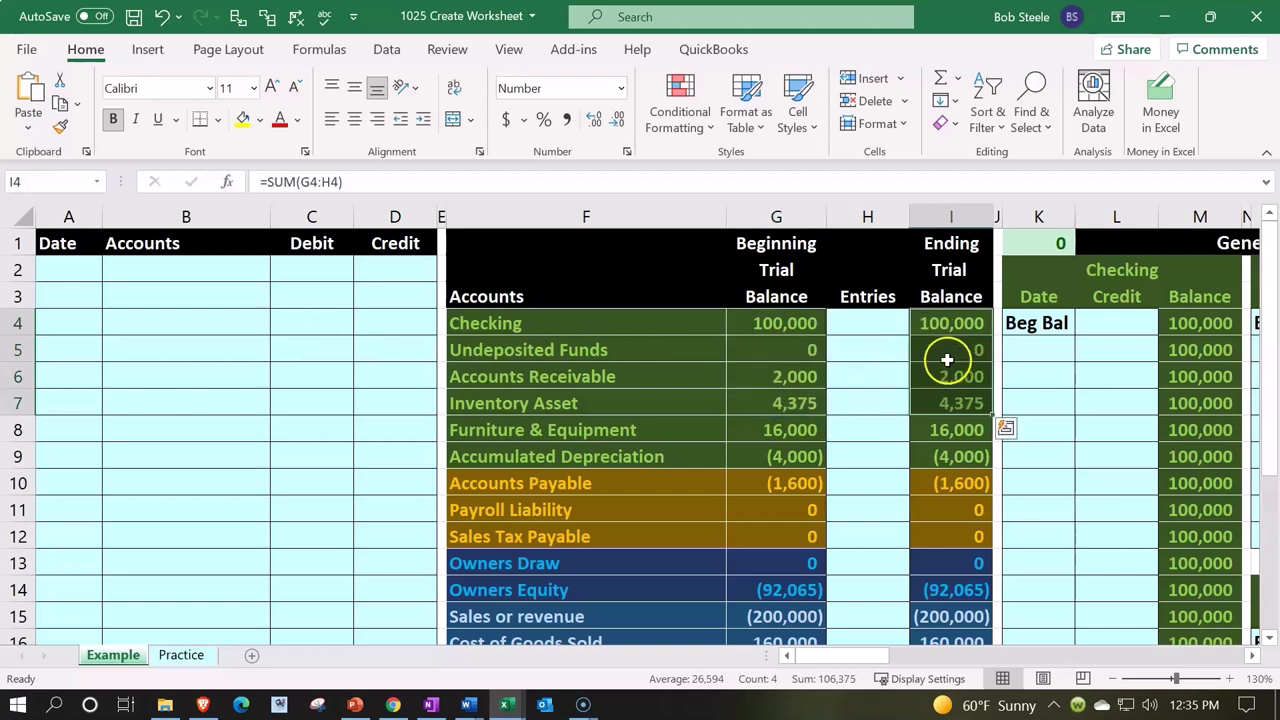
pyautogui.click(944, 293)
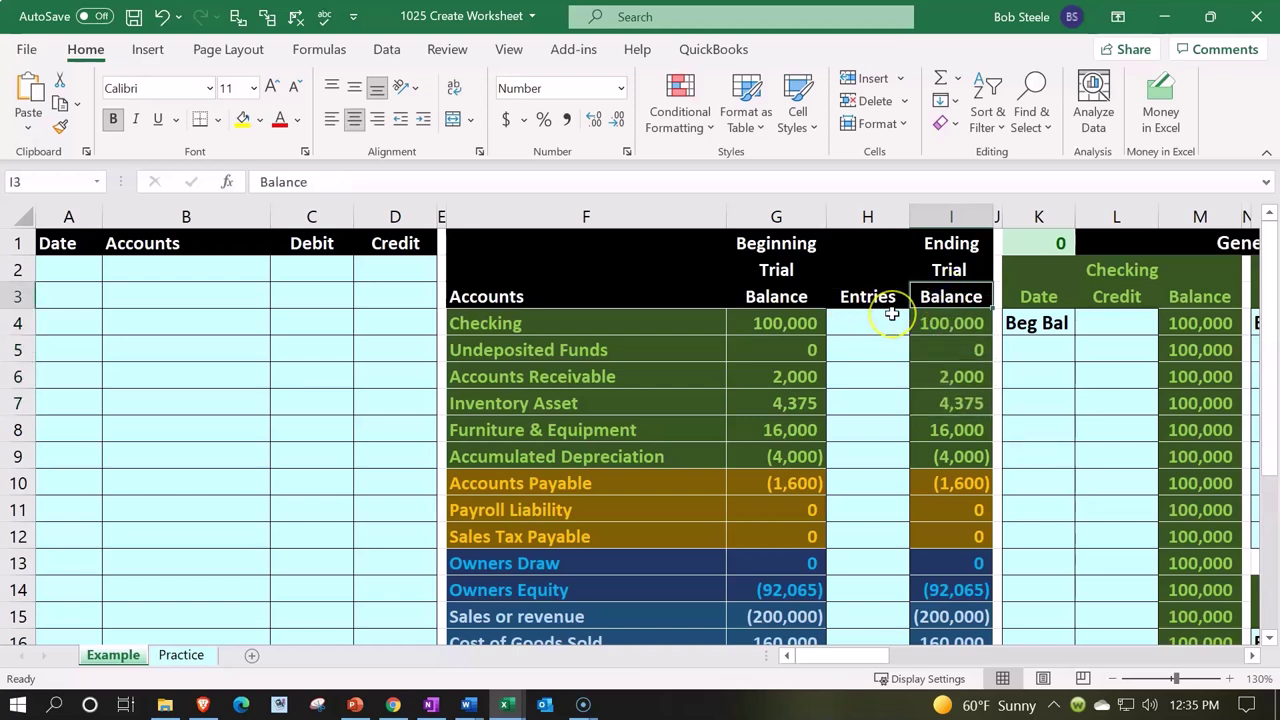
pyautogui.press('Right')
pyautogui.press('Right')
pyautogui.press('Right')
pyautogui.press('Right')
pyautogui.press('Right')
pyautogui.press('Right')
pyautogui.press('Right')
pyautogui.press('Right')
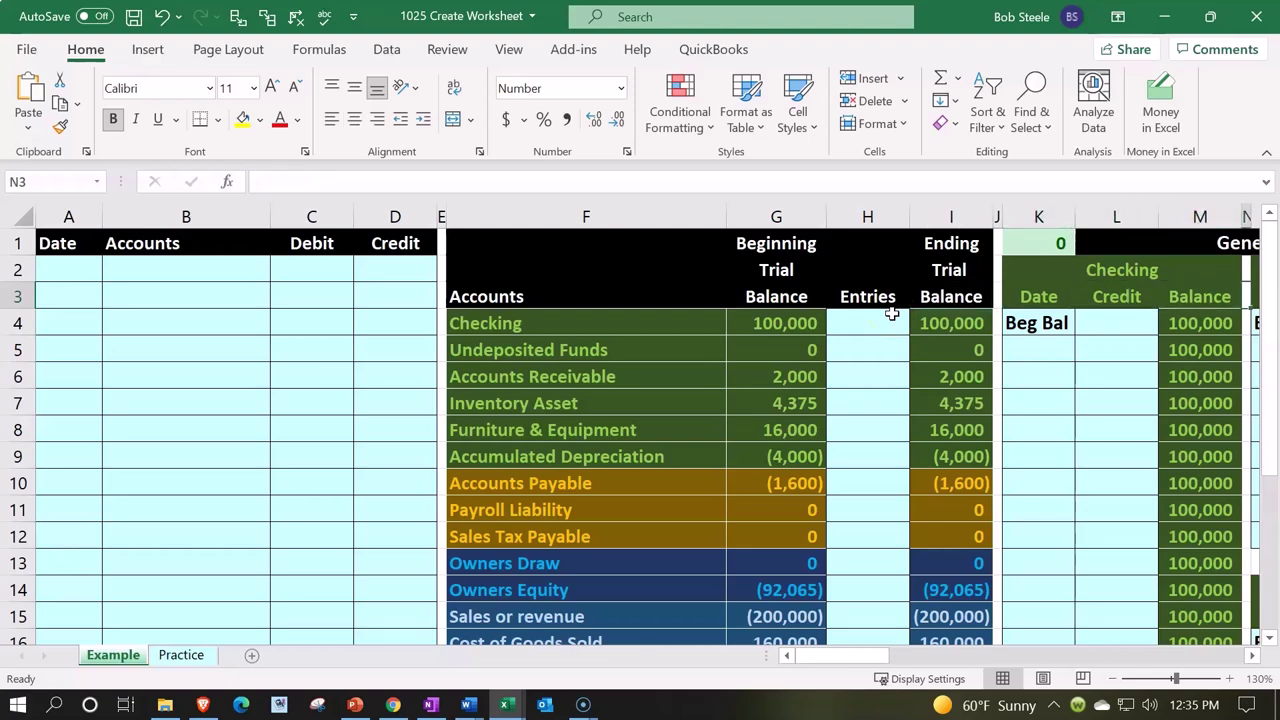
pyautogui.press('Right')
pyautogui.press('Right')
pyautogui.press('Right')
pyautogui.press('Right')
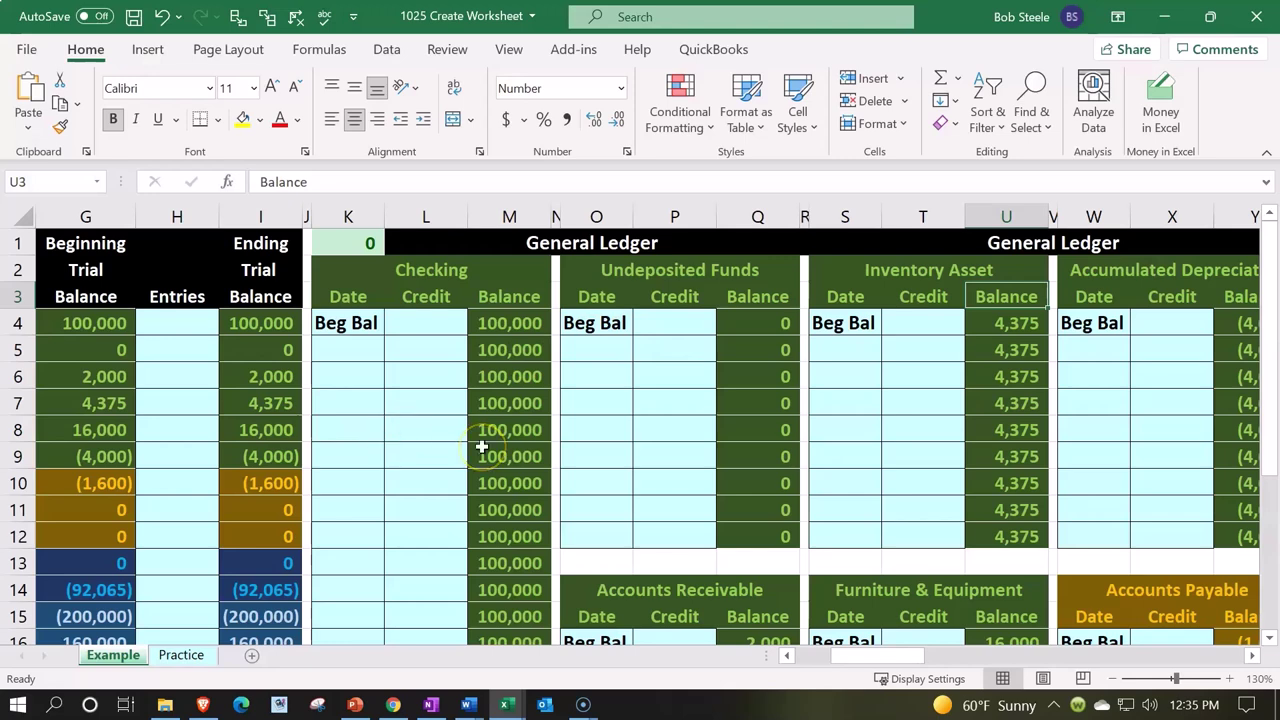
# Step: Browse the general ledger, expense and customer ledgers across to Vender 2's Balance column
pyautogui.press('Right')
pyautogui.press('Right')
pyautogui.press('Right')
pyautogui.press('Right')
pyautogui.press('Right')
pyautogui.press('Right')
pyautogui.press('Right')
pyautogui.press('Right')
pyautogui.press('Right')
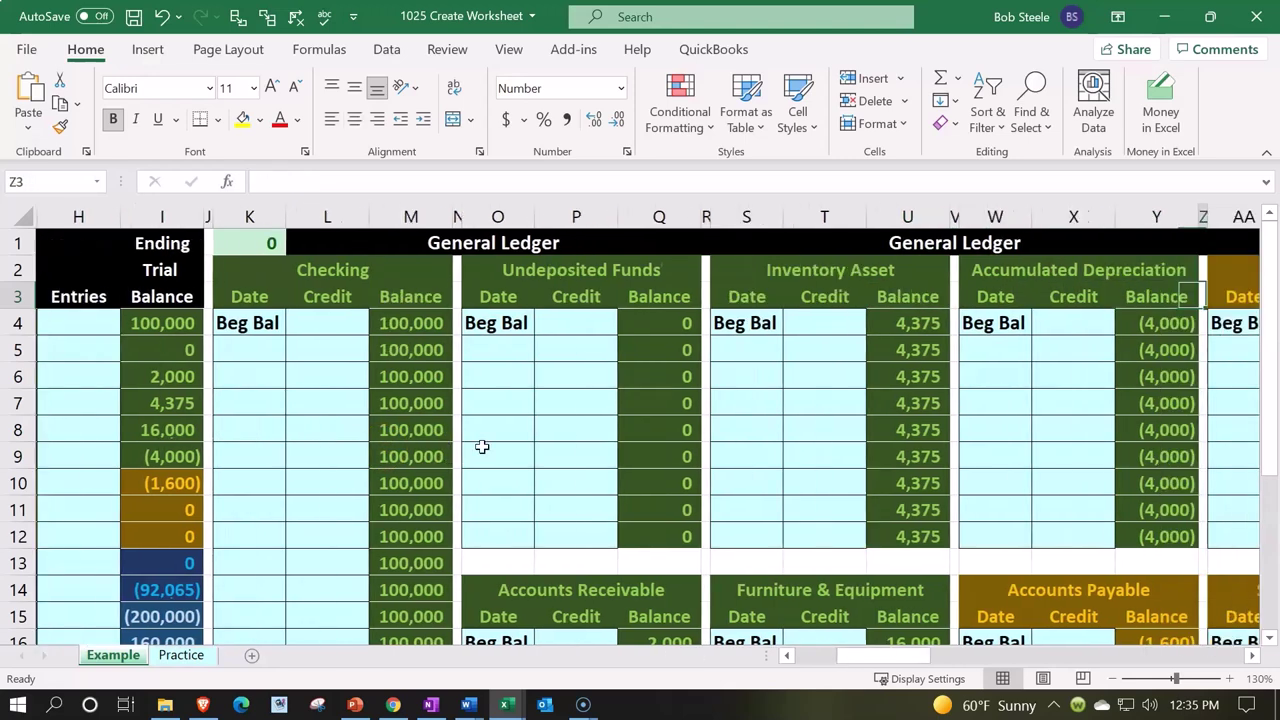
pyautogui.press('Right')
pyautogui.press('Right')
pyautogui.press('Right')
pyautogui.press('Right')
pyautogui.press('Right')
pyautogui.press('Right')
pyautogui.press('Right')
pyautogui.press('Right')
pyautogui.press('Right')
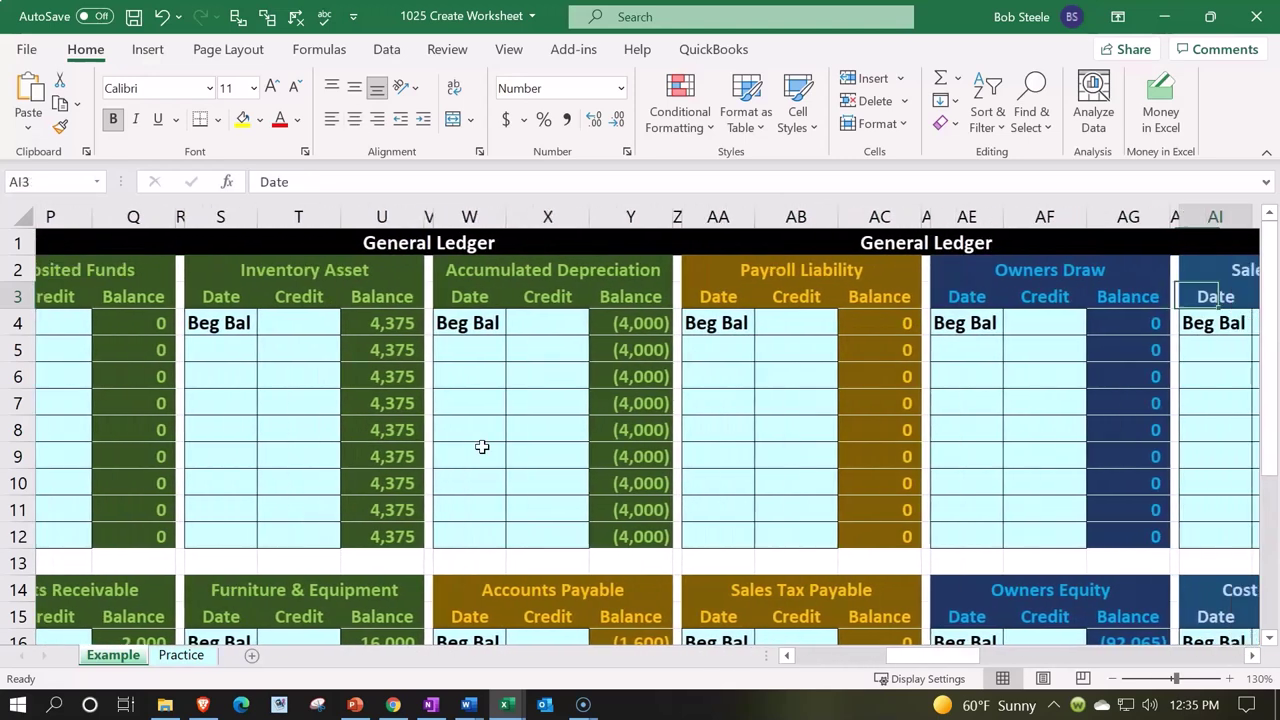
pyautogui.press('Right')
pyautogui.press('Right')
pyautogui.press('Right')
pyautogui.press('Right')
pyautogui.press('Right')
pyautogui.press('Right')
pyautogui.press('Right')
pyautogui.press('Right')
pyautogui.press('Right')
pyautogui.press('Right')
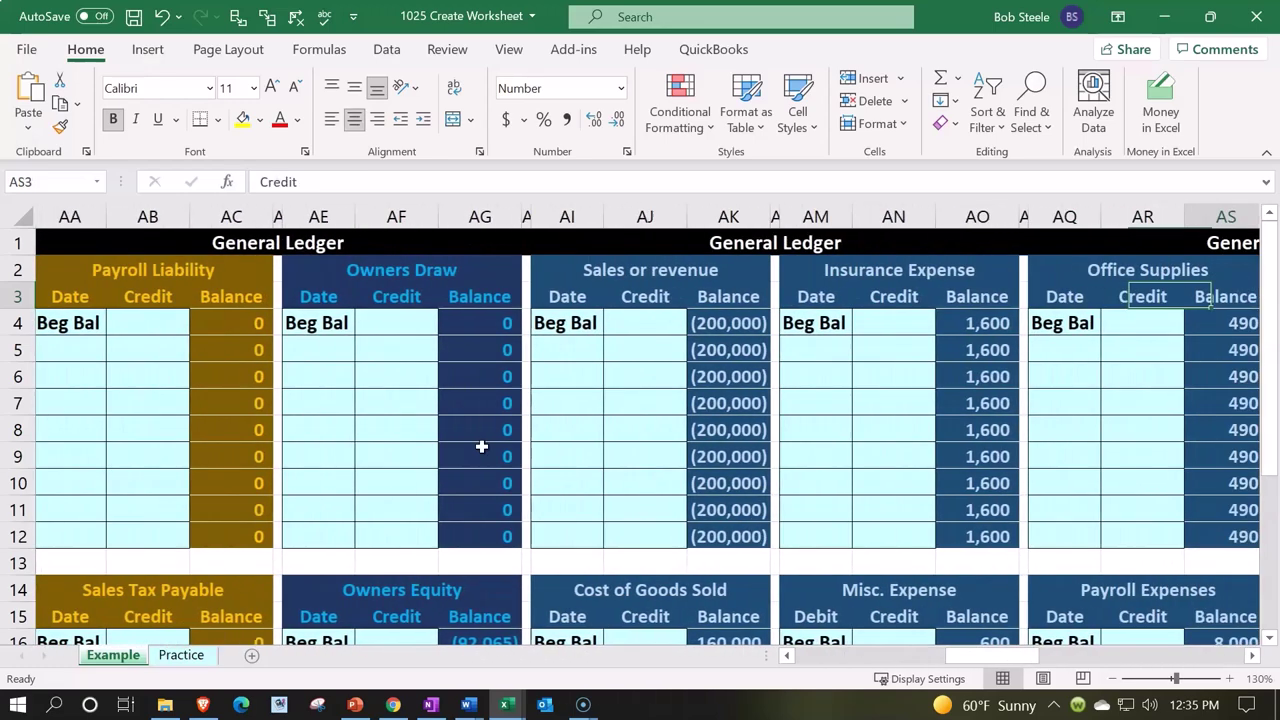
pyautogui.press('Right')
pyautogui.press('Right')
pyautogui.press('Right')
pyautogui.press('Right')
pyautogui.press('Right')
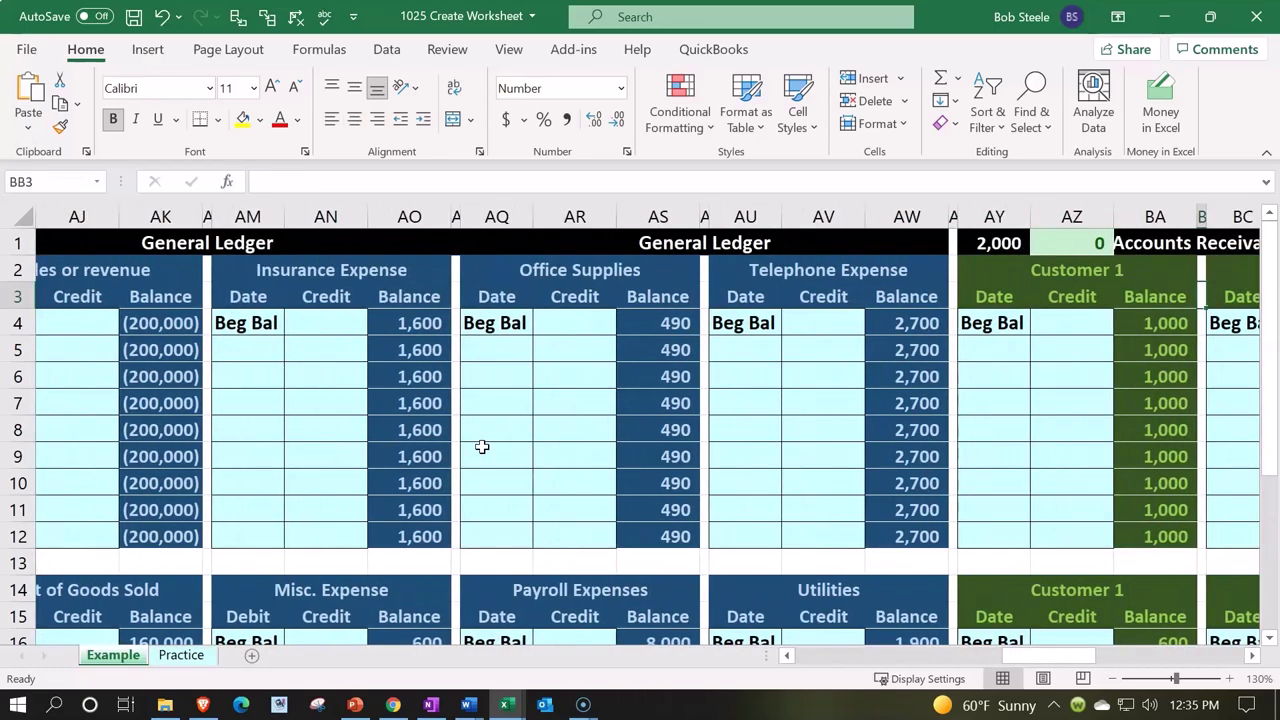
pyautogui.press('Right')
pyautogui.press('Right')
pyautogui.press('Right')
pyautogui.press('Right')
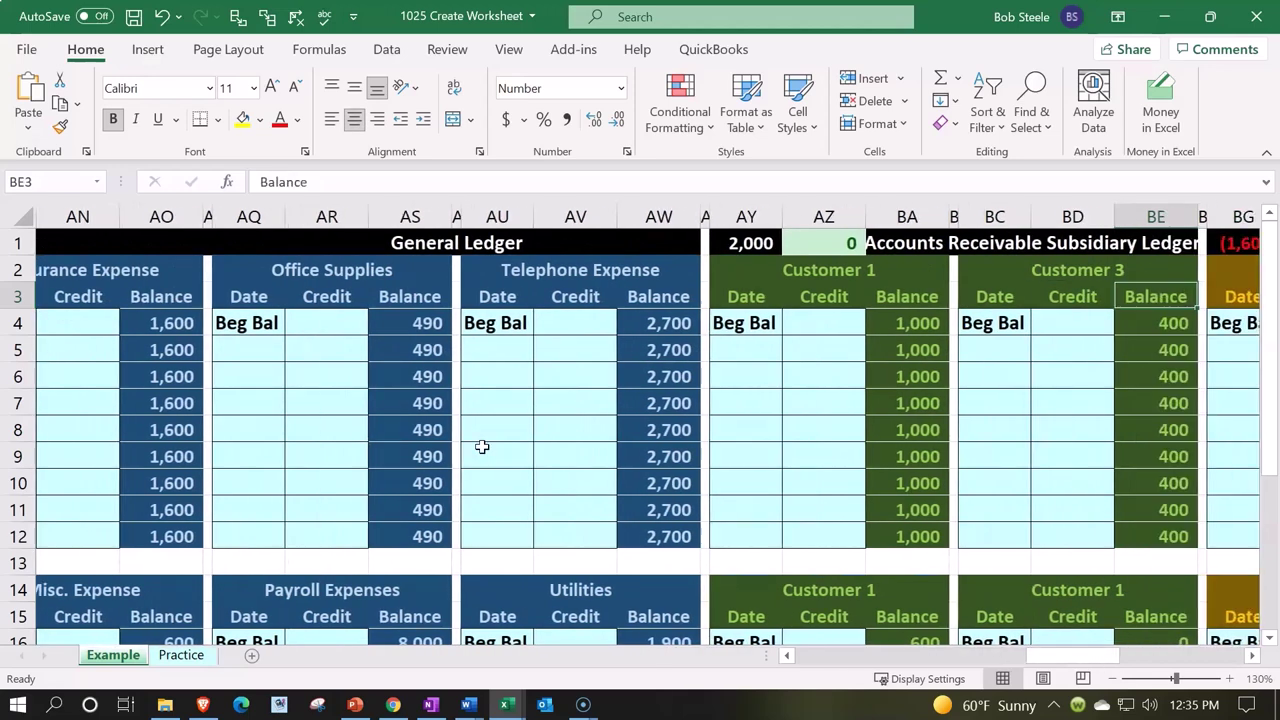
pyautogui.press('Right')
pyautogui.press('Right')
pyautogui.press('Right')
pyautogui.press('Right')
pyautogui.press('Right')
pyautogui.press('Right')
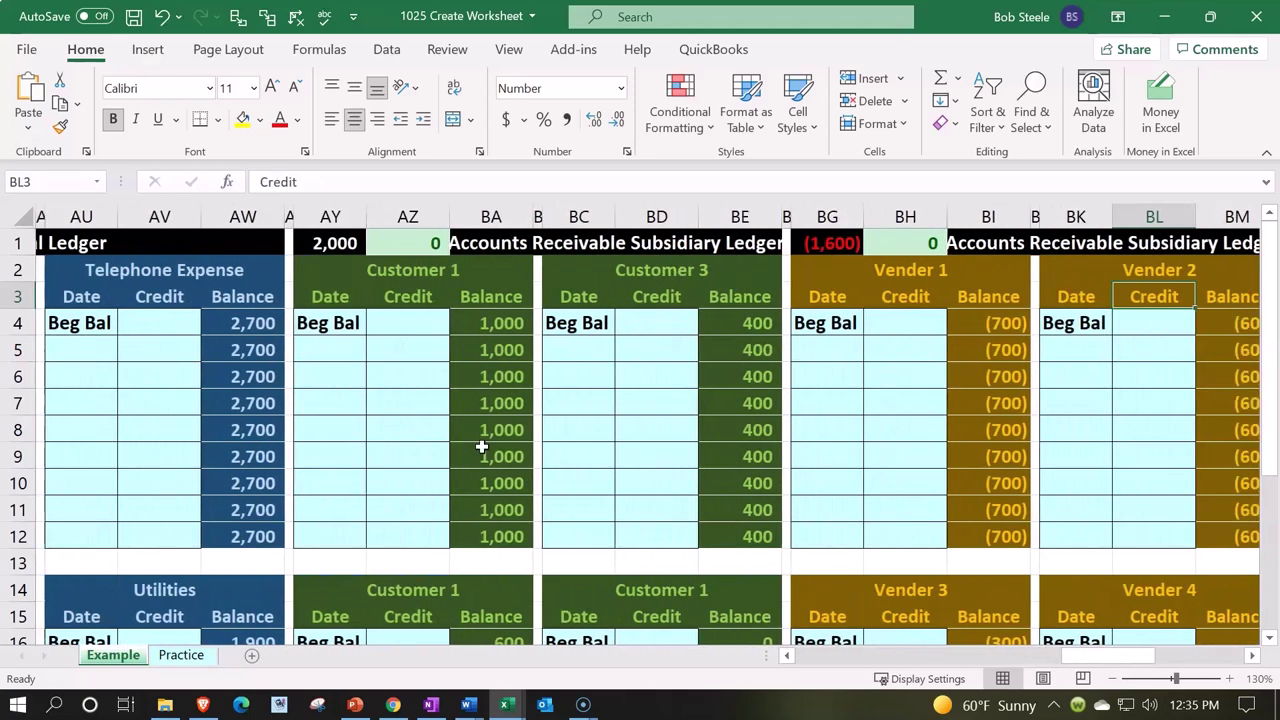
pyautogui.press('Right')
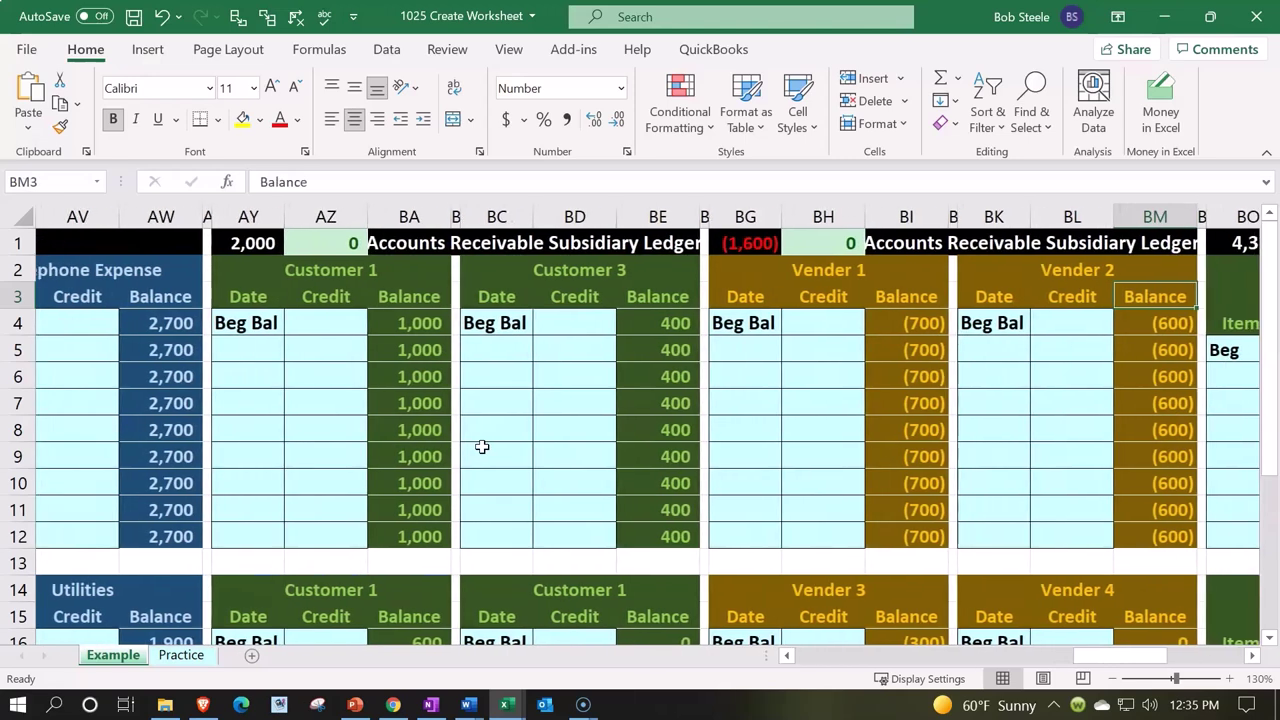
# Step: Check the Cost of Goods Sold and Inventory sections, then return to the blank Practice sheet
pyautogui.press('Up')
pyautogui.press('Right')
pyautogui.press('Right')
pyautogui.press('Right')
pyautogui.press('Right')
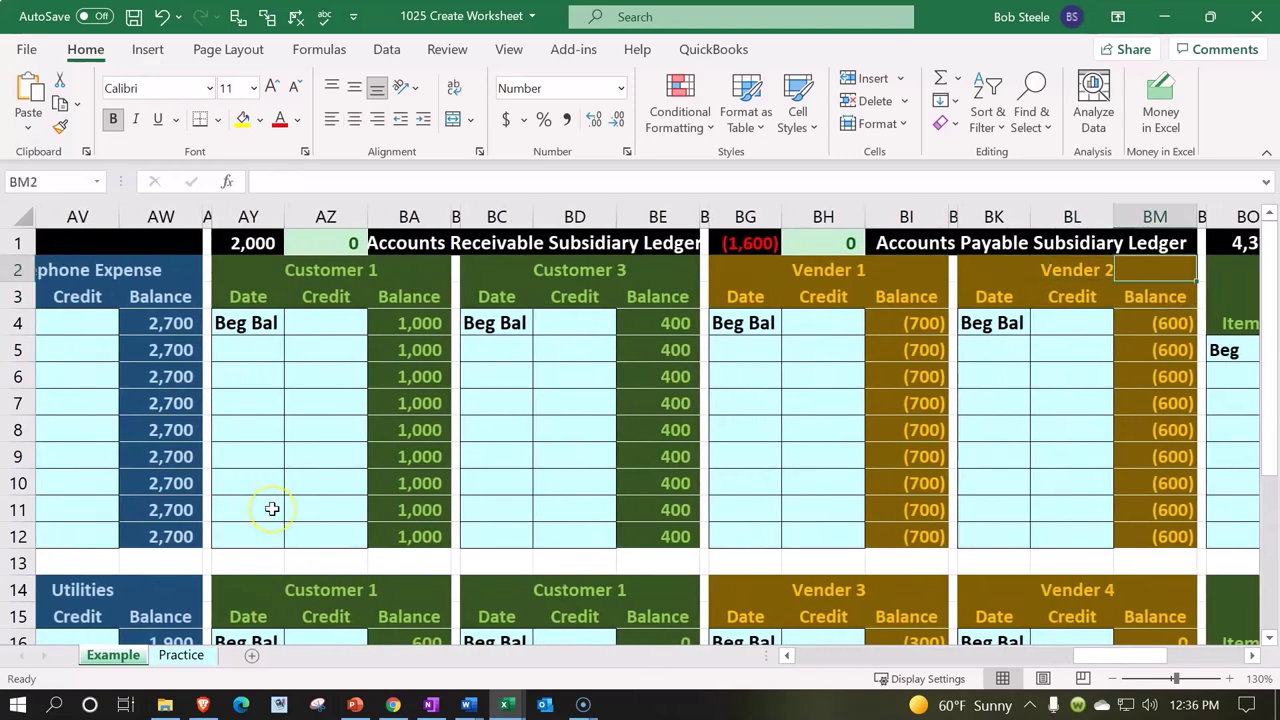
pyautogui.press('Right')
pyautogui.press('Right')
pyautogui.press('Right')
pyautogui.press('Right')
pyautogui.press('Right')
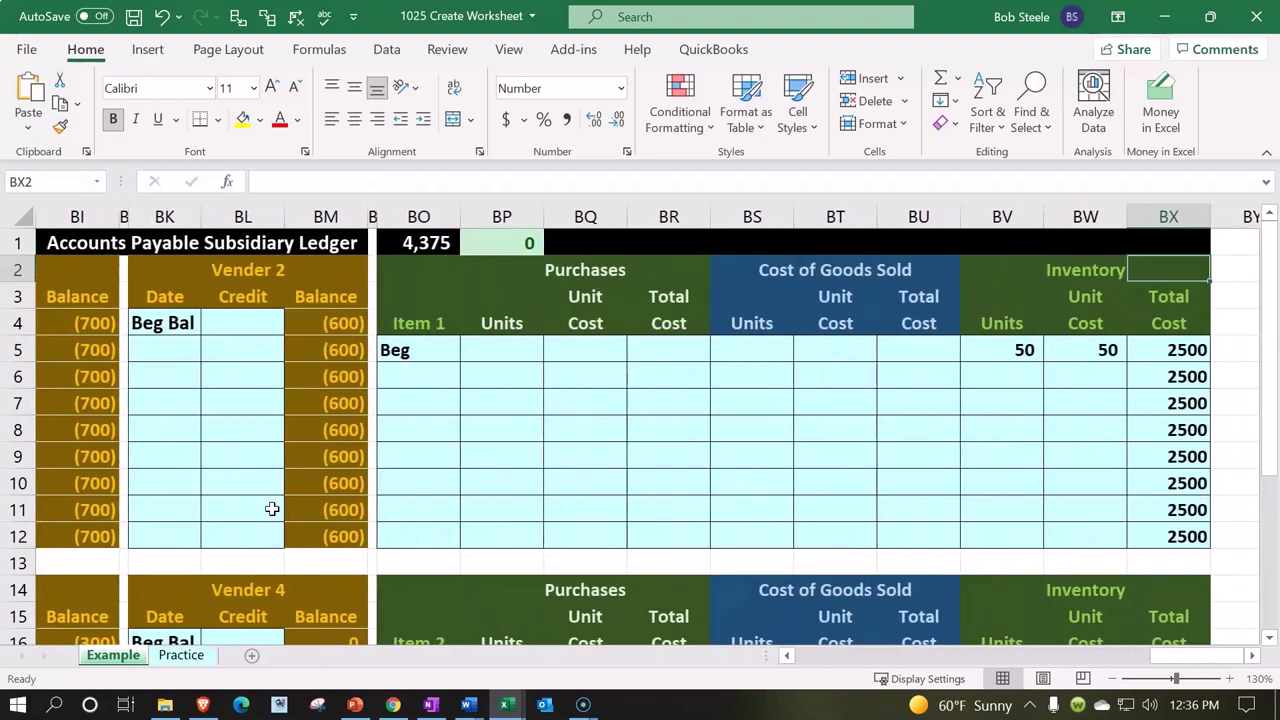
pyautogui.press('Left')
pyautogui.press('Left')
pyautogui.press('Left')
pyautogui.press('Left')
pyautogui.press('Left')
pyautogui.press('Left')
pyautogui.press('Left')
pyautogui.press('Left')
pyautogui.press('Left')
pyautogui.press('Left')
pyautogui.press('Left')
pyautogui.press('Left')
pyautogui.press('Left')
pyautogui.press('Left')
pyautogui.press('Left')
pyautogui.press('Left')
pyautogui.press('Left')
pyautogui.press('Left')
pyautogui.press('Left')
pyautogui.press('Left')
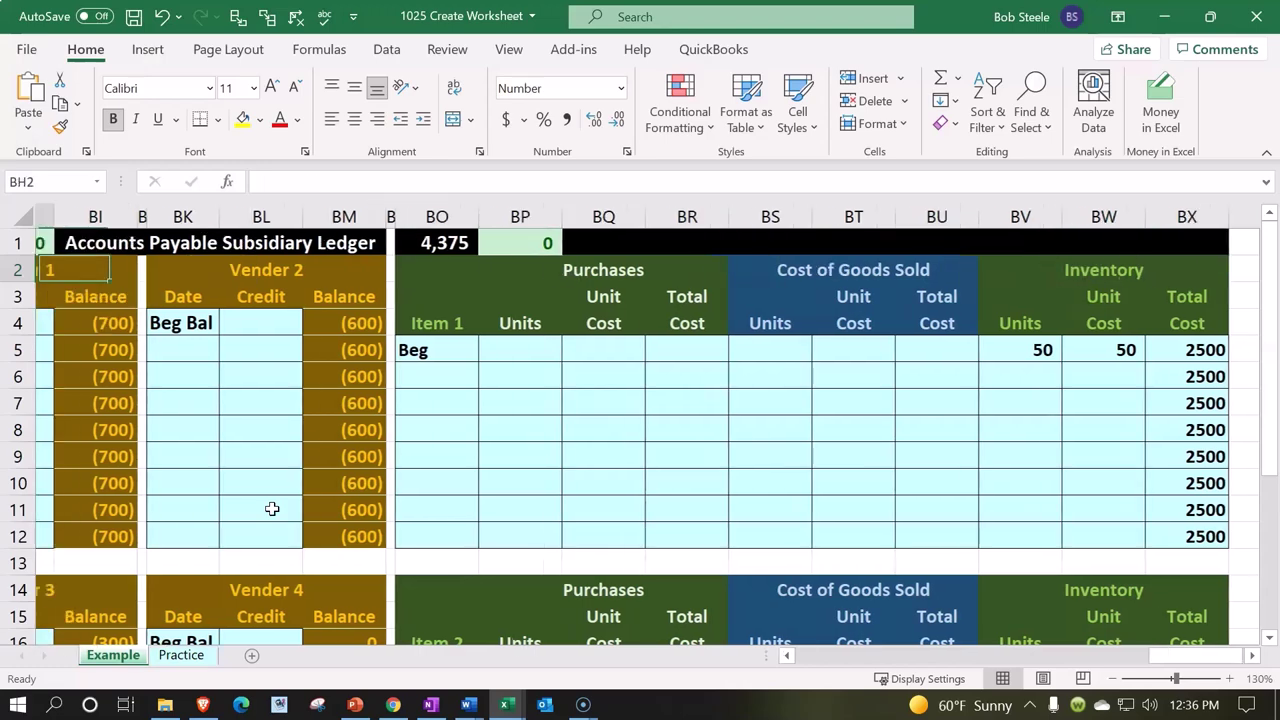
pyautogui.press('Left')
pyautogui.press('Left')
pyautogui.press('Left')
pyautogui.press('Left')
pyautogui.press('Left')
pyautogui.press('Left')
pyautogui.press('Left')
pyautogui.press('Left')
pyautogui.press('Left')
pyautogui.press('Left')
pyautogui.press('Left')
pyautogui.press('Left')
pyautogui.press('Left')
pyautogui.press('Left')
pyautogui.press('Left')
pyautogui.press('Left')
pyautogui.press('Left')
pyautogui.press('Left')
pyautogui.press('Left')
pyautogui.press('Left')
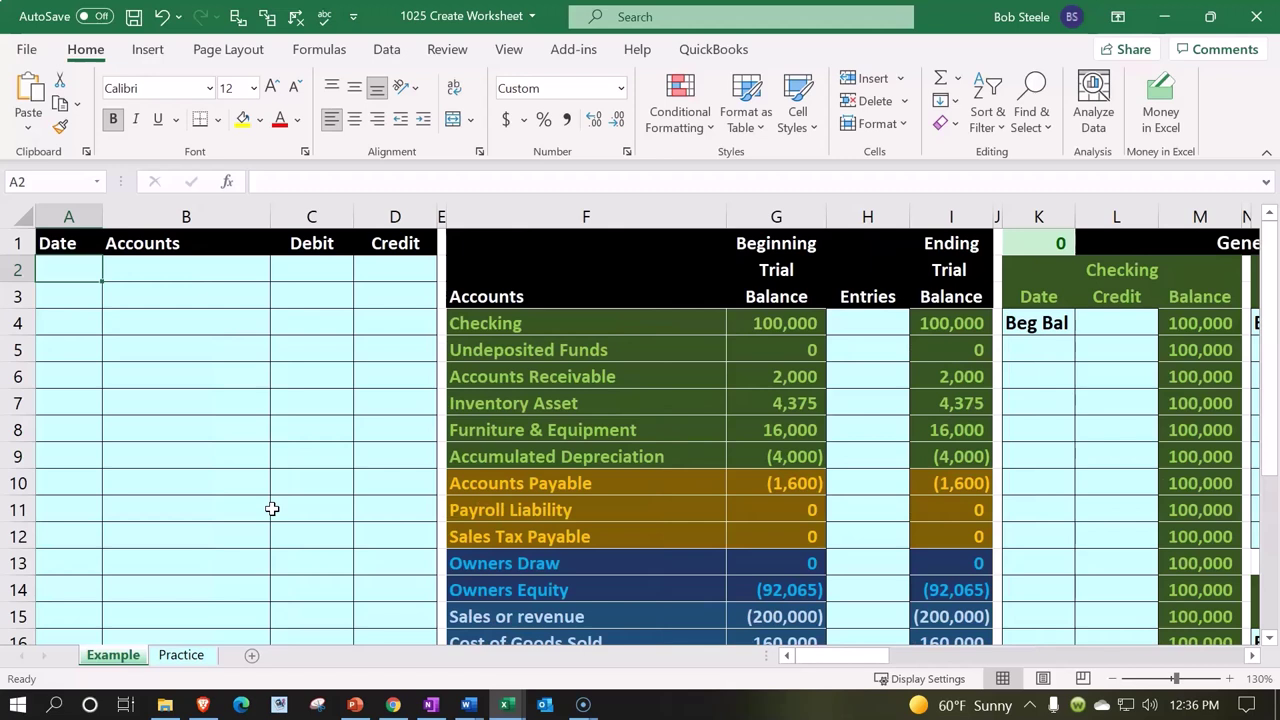
pyautogui.click(589, 393)
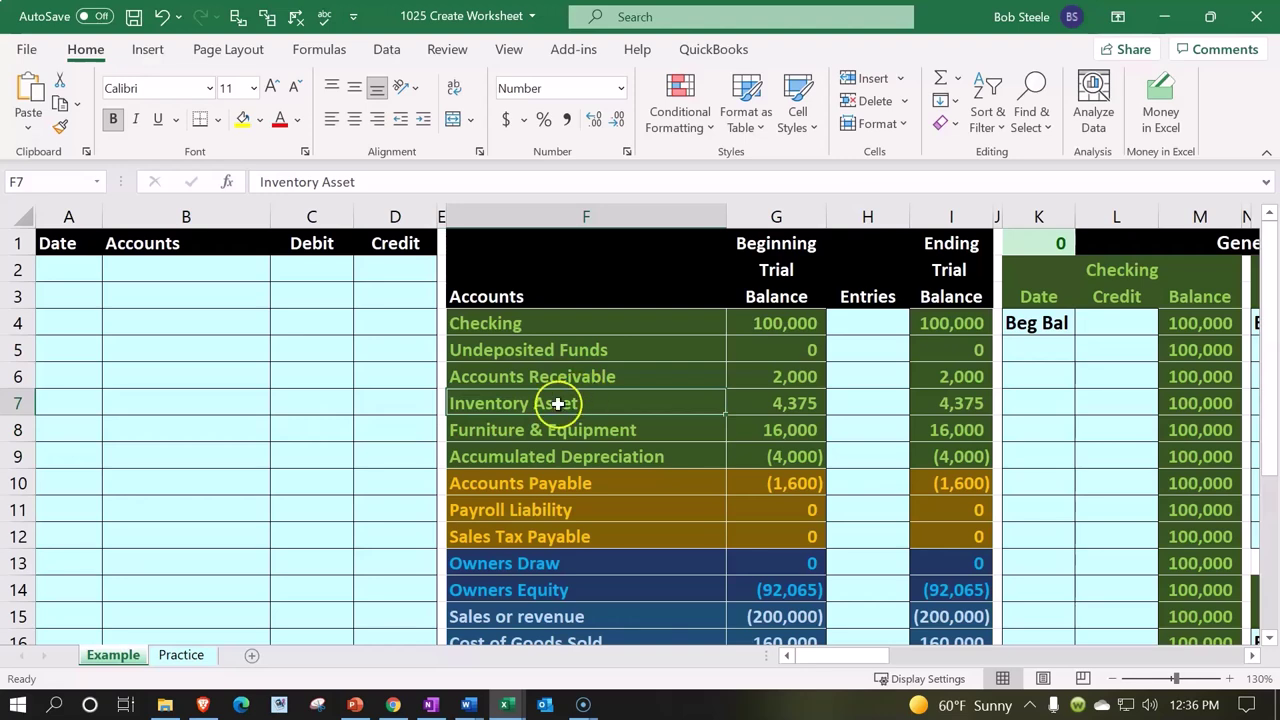
pyautogui.click(194, 656)
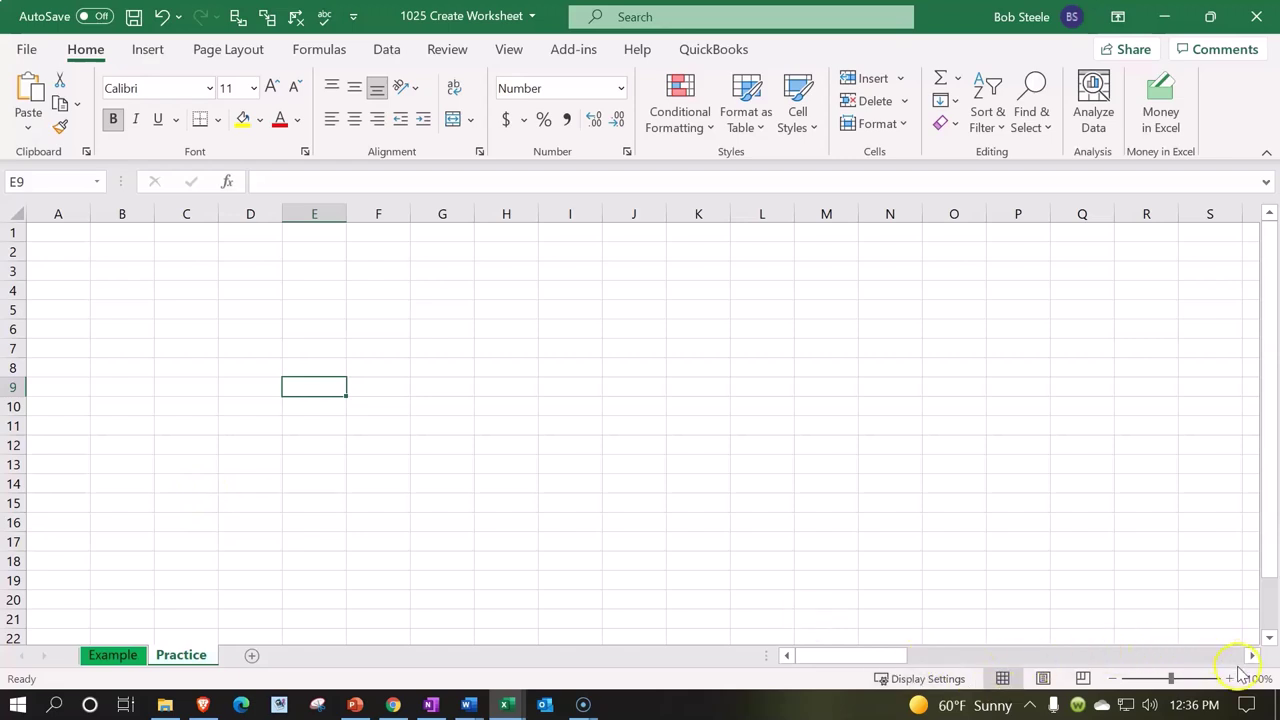
# Step: Zoom the Practice sheet to 130% and select every cell with Select All
pyautogui.click(1160, 543)
pyautogui.keyDown('ctrl'); pyautogui.scroll(1, 1120, 551); pyautogui.keyUp('ctrl')
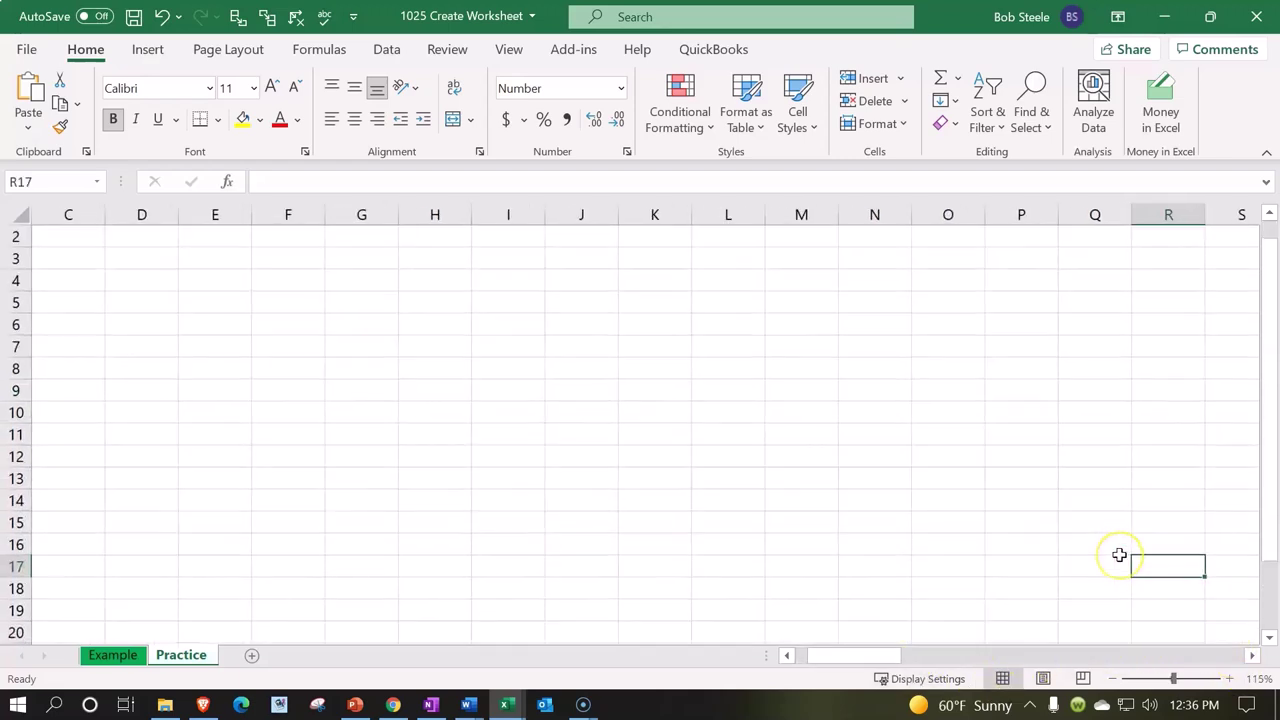
pyautogui.keyDown('ctrl'); pyautogui.scroll(1, 1119, 554); pyautogui.keyUp('ctrl')
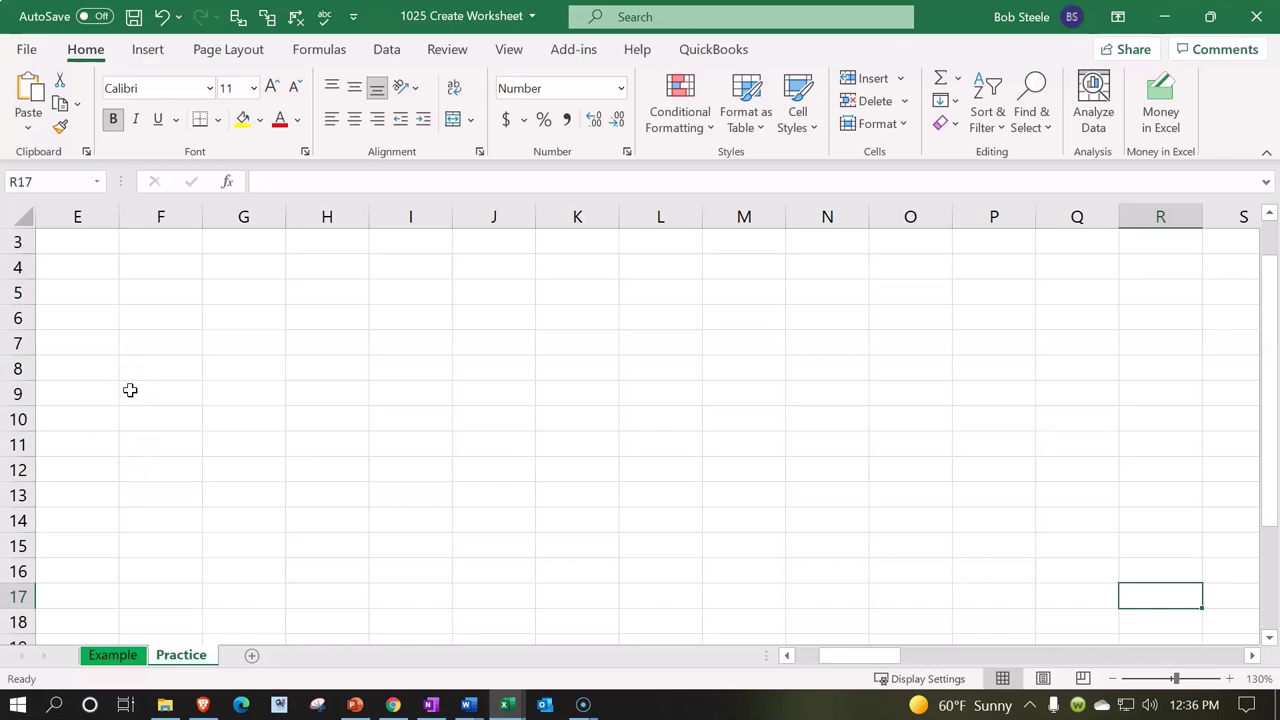
pyautogui.click(25, 216)
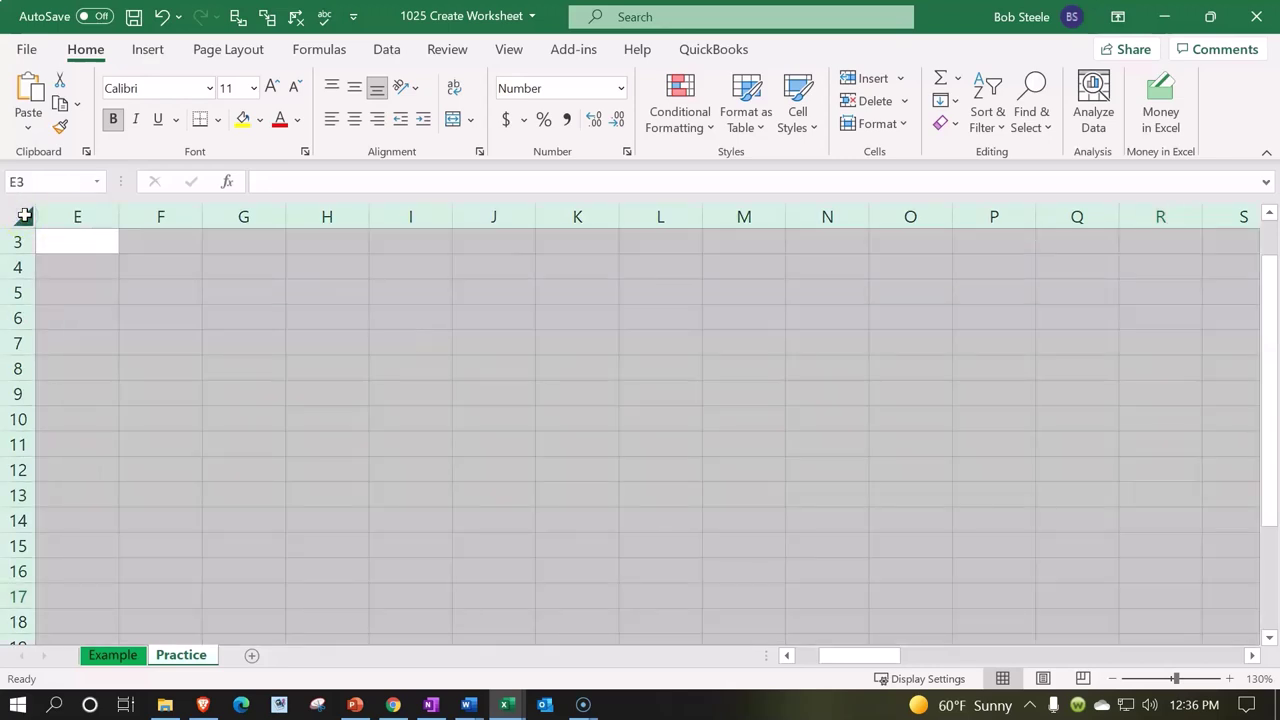
# Step: Set all cells to Currency with 0 decimal places, no symbol and (1,234) bracketed negatives
pyautogui.rightClick(236, 340)
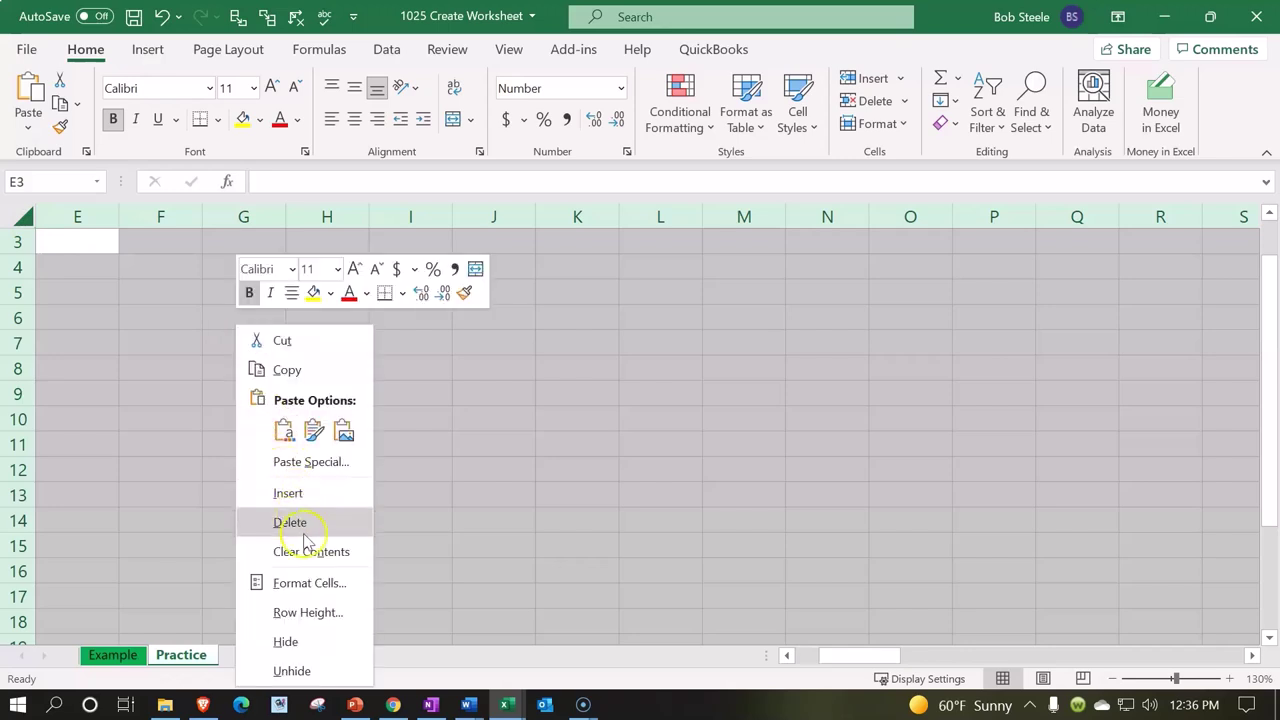
pyautogui.click(318, 582)
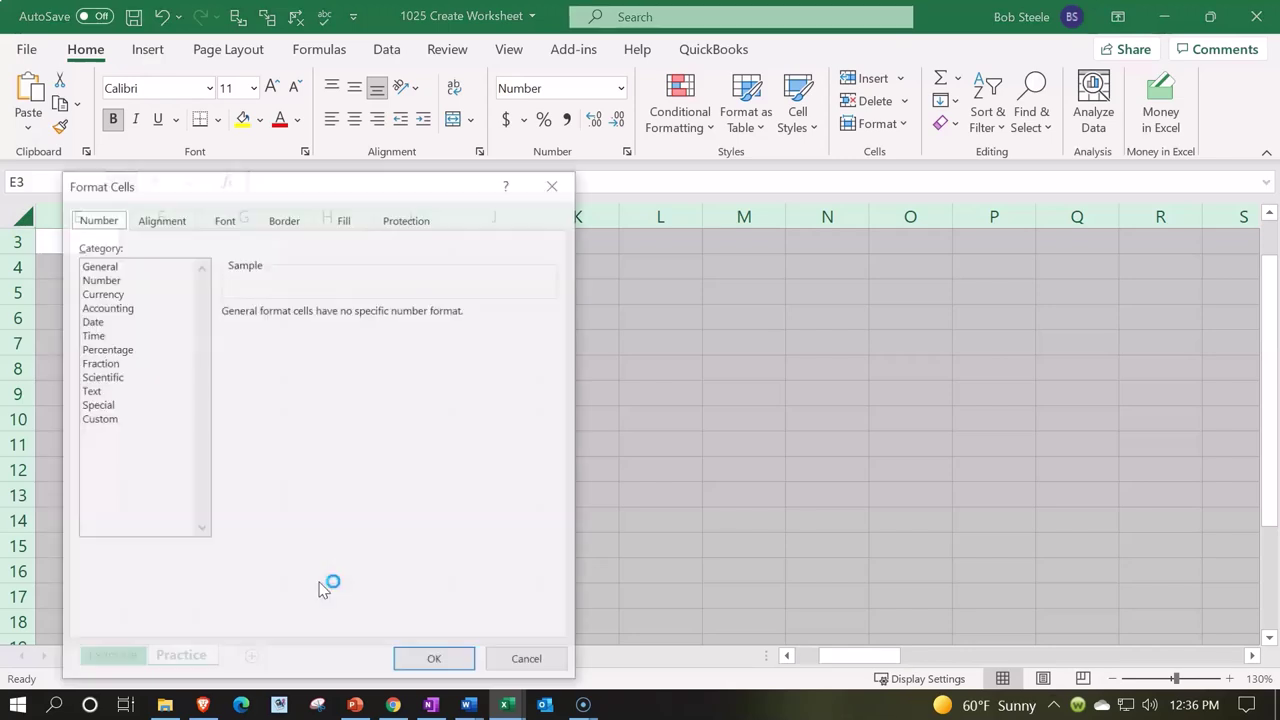
pyautogui.click(124, 292)
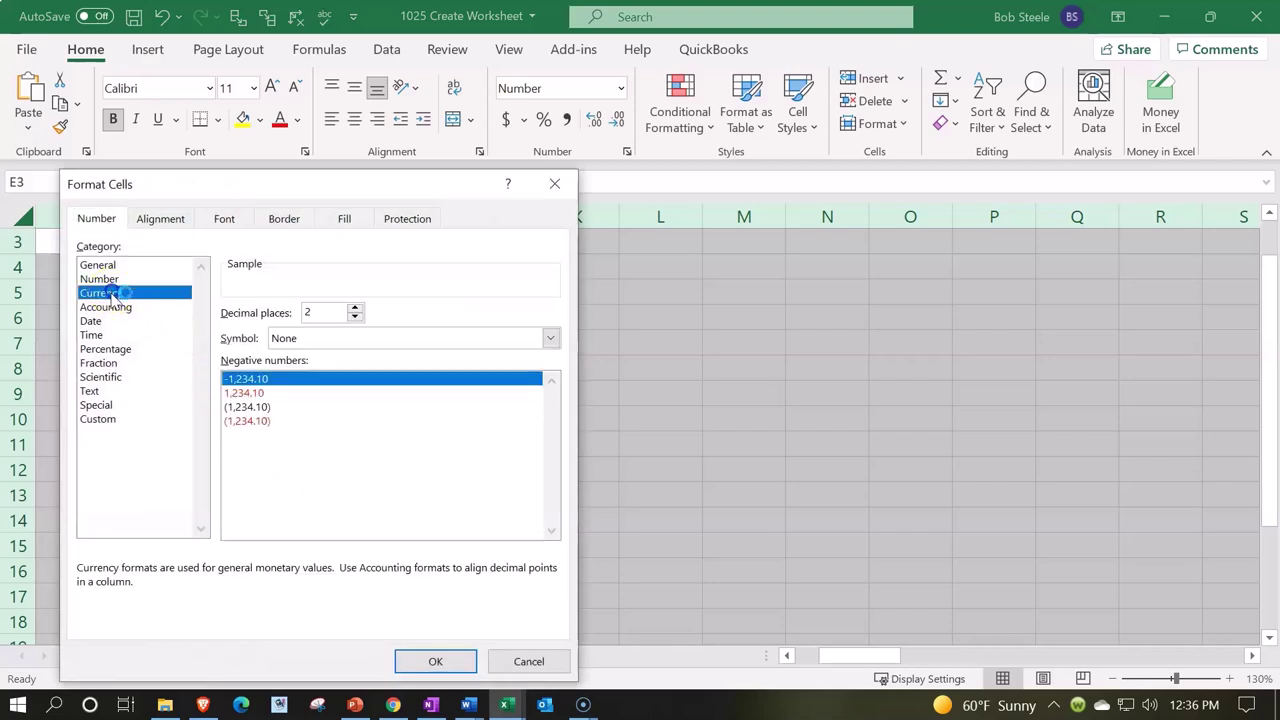
pyautogui.click(258, 407)
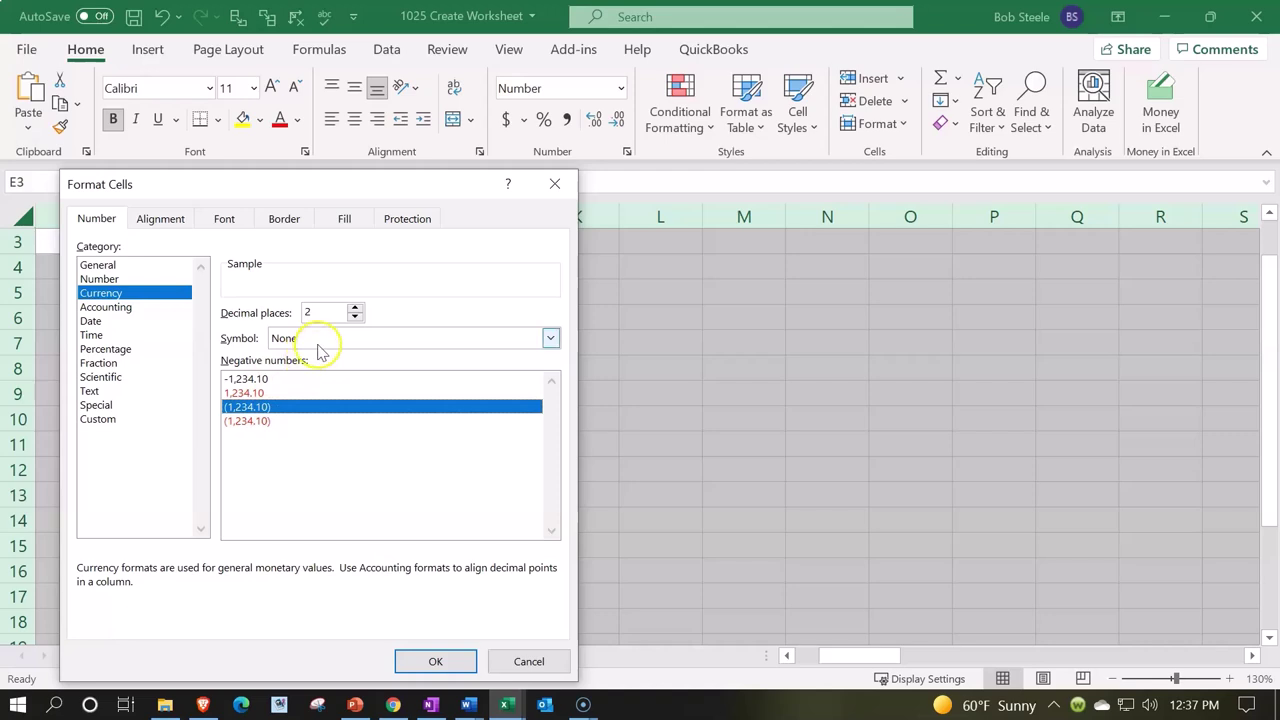
pyautogui.click(355, 317)
pyautogui.click(355, 317)
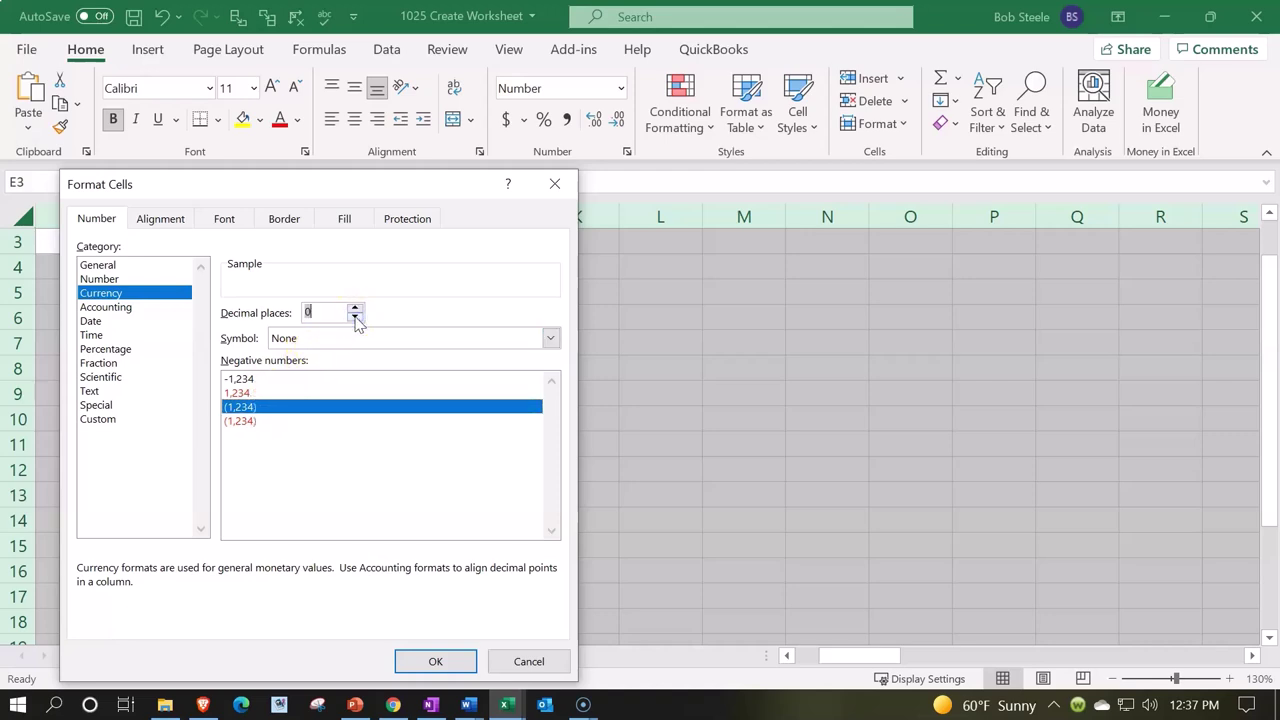
# Step: Apply the currency format, test it by entering 454 in F4, then delete the test value
pyautogui.click(435, 661)
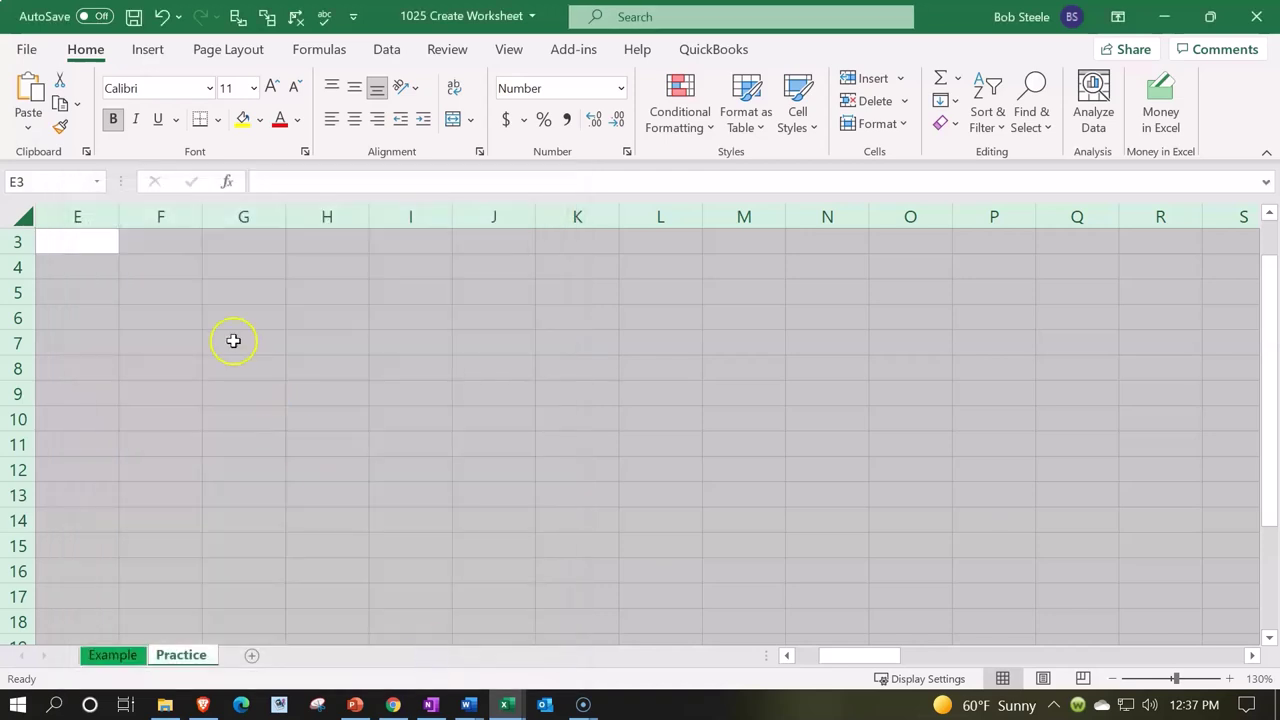
pyautogui.click(145, 264)
pyautogui.write('454')
pyautogui.press('Return')
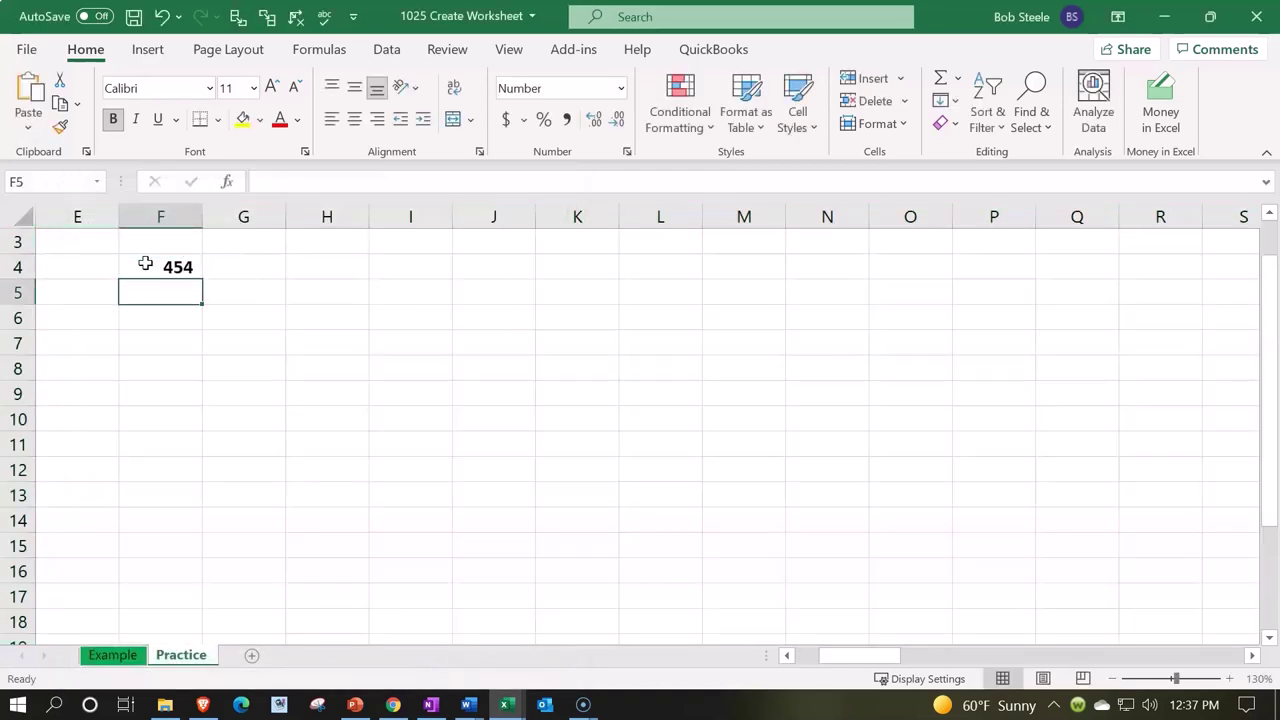
pyautogui.click(145, 264)
pyautogui.press('Delete')
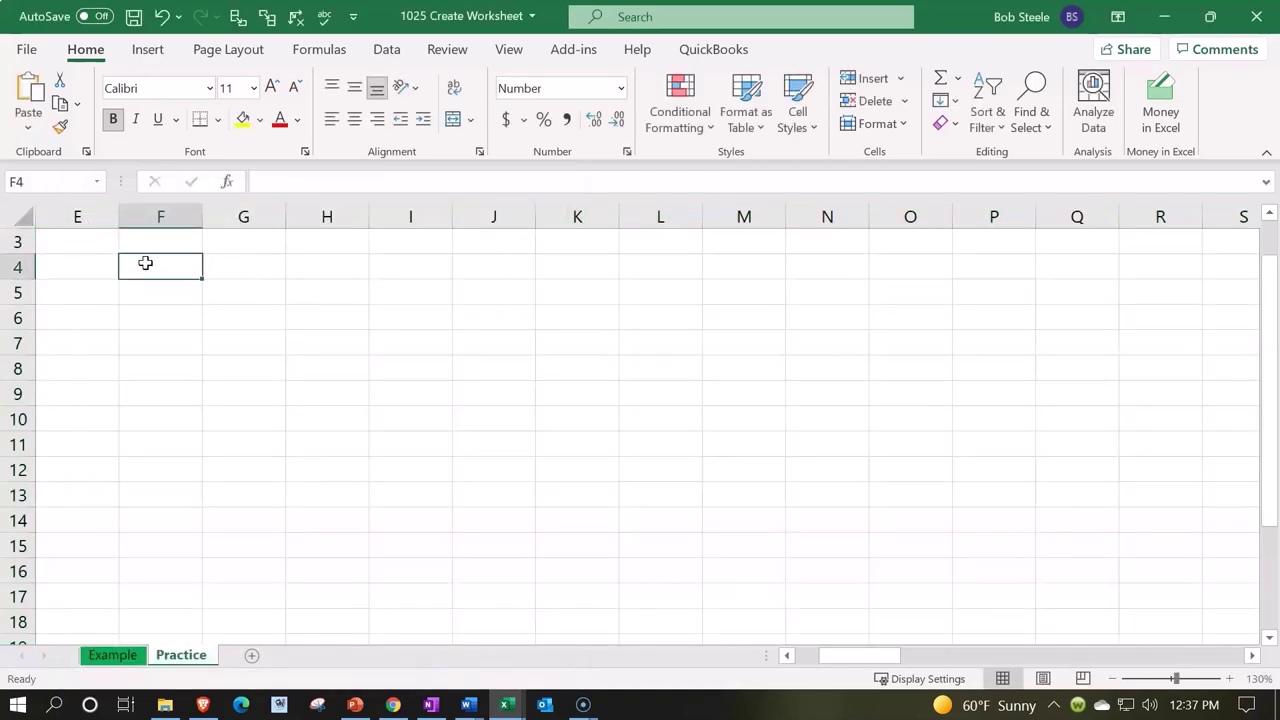
# Step: Make every cell on the Practice sheet bold
pyautogui.click(24, 216)
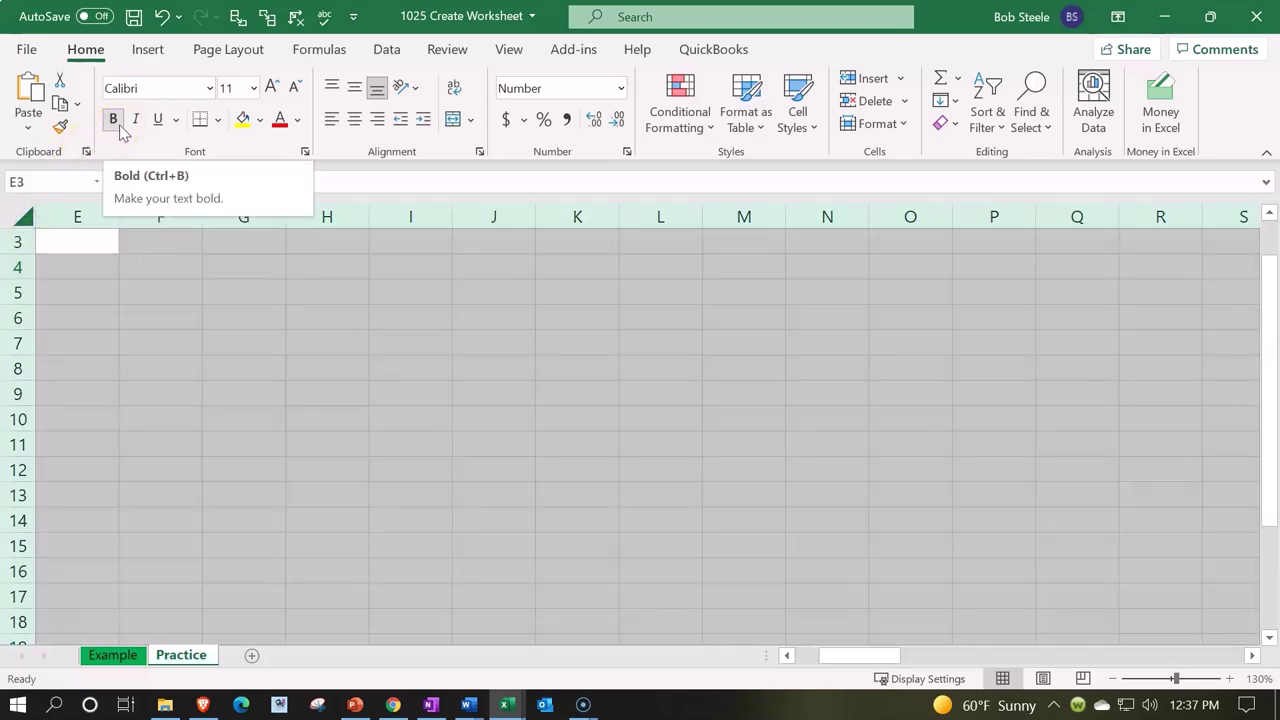
pyautogui.click(118, 127)
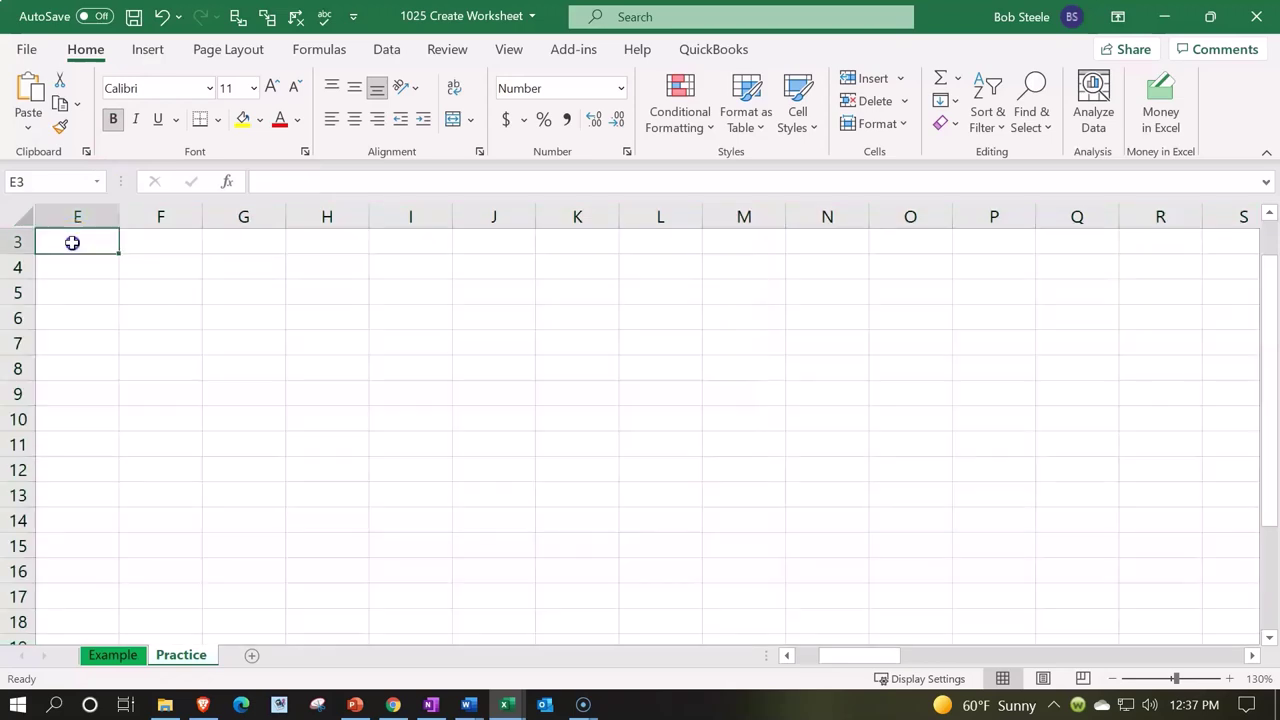
pyautogui.click(72, 242)
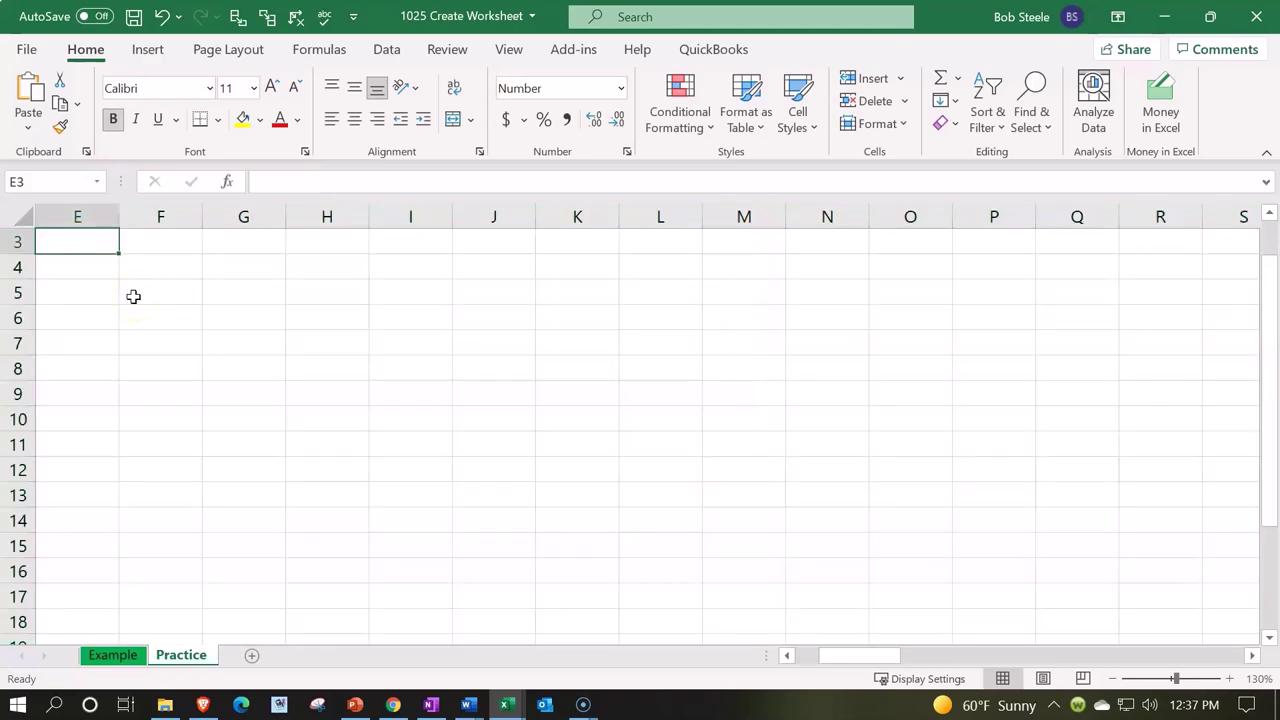